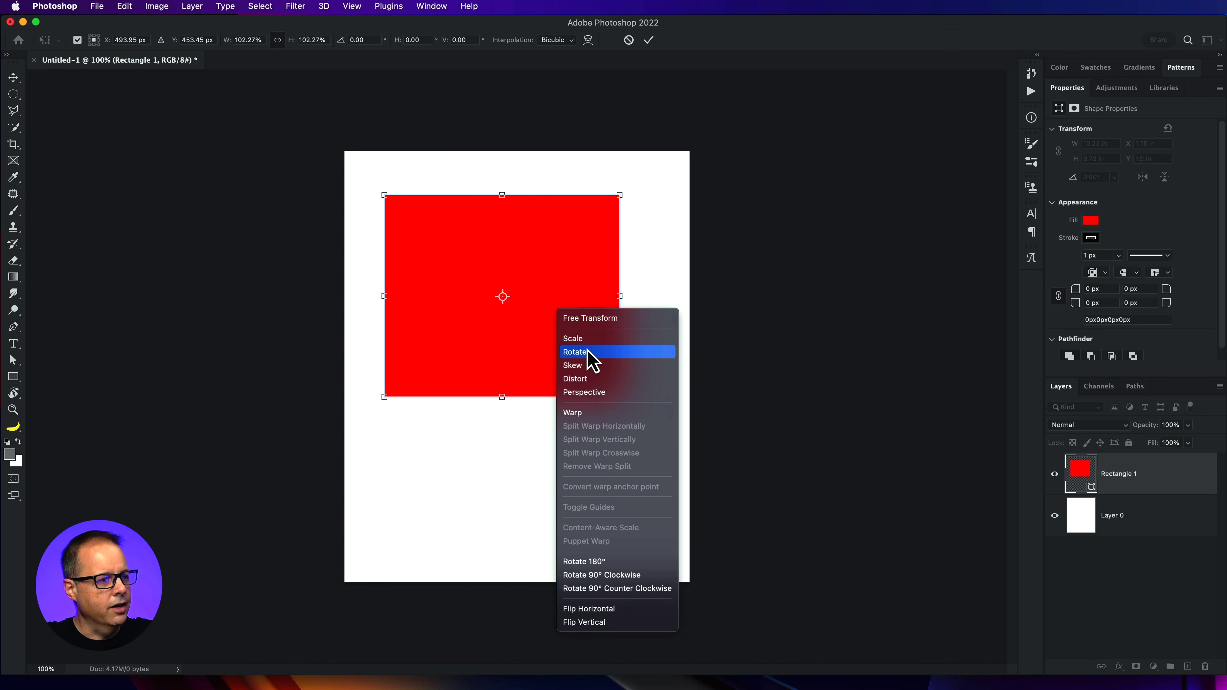
Taper the red rectangle's upper edge with a Perspective transform and rotate the shape by about 77°, applying the result
{"action": "left_click", "coordinate": [599, 396]}
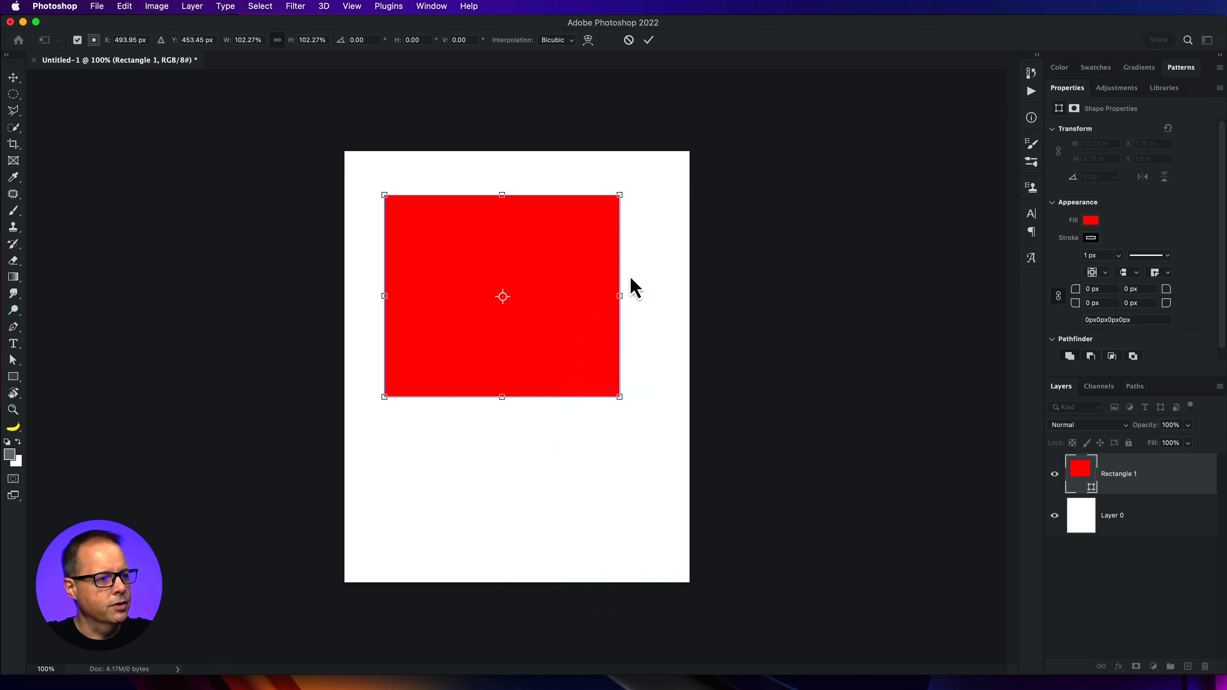
{"action": "left_click_drag", "start_coordinate": [621, 197], "coordinate": [562, 223]}
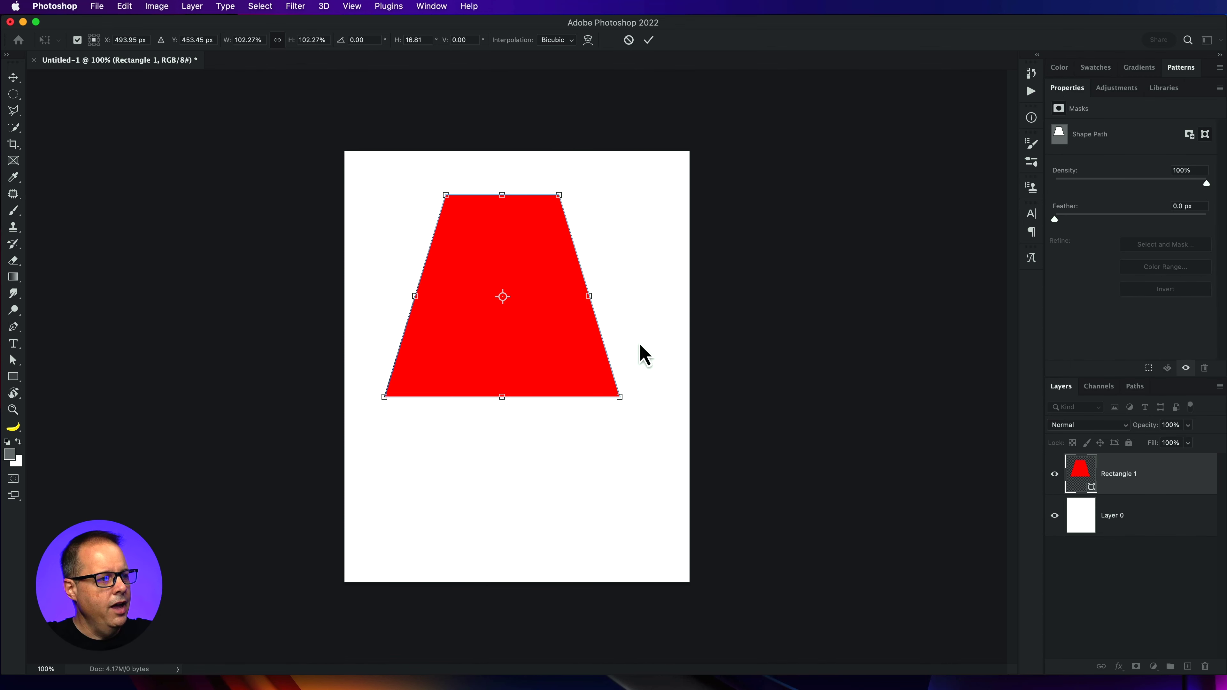
{"action": "right_click", "coordinate": [582, 374]}
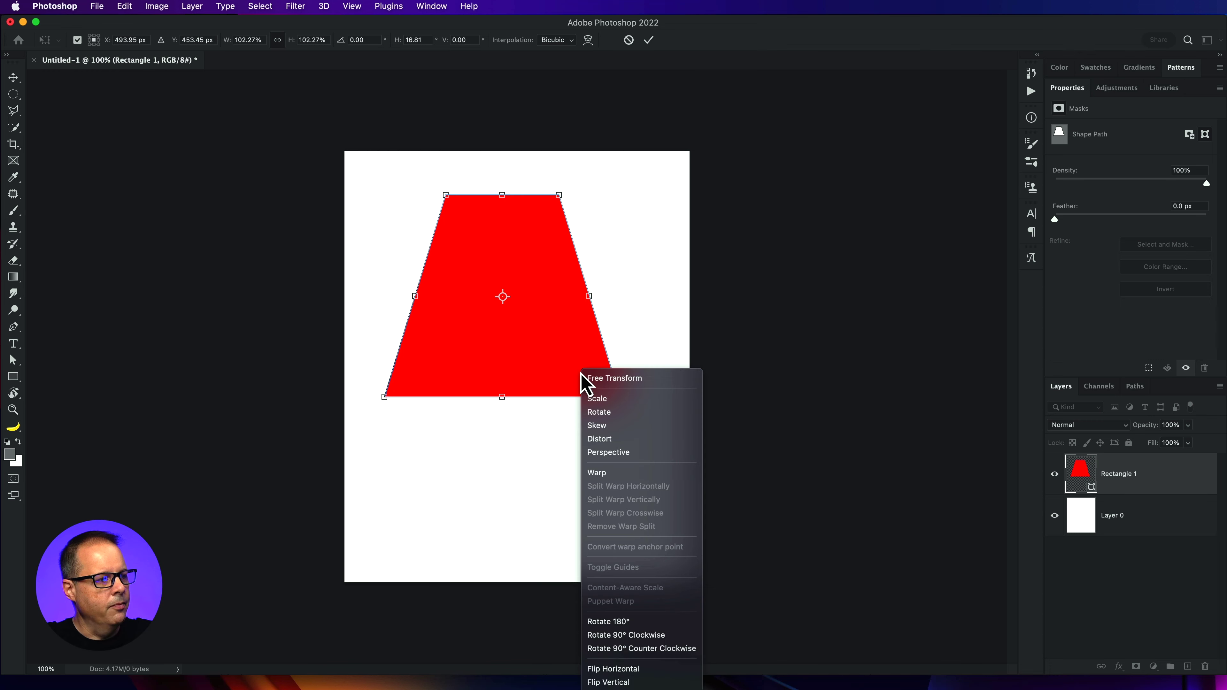
{"action": "left_click", "coordinate": [618, 414]}
{"action": "left_click_drag", "start_coordinate": [625, 402], "coordinate": [466, 376]}
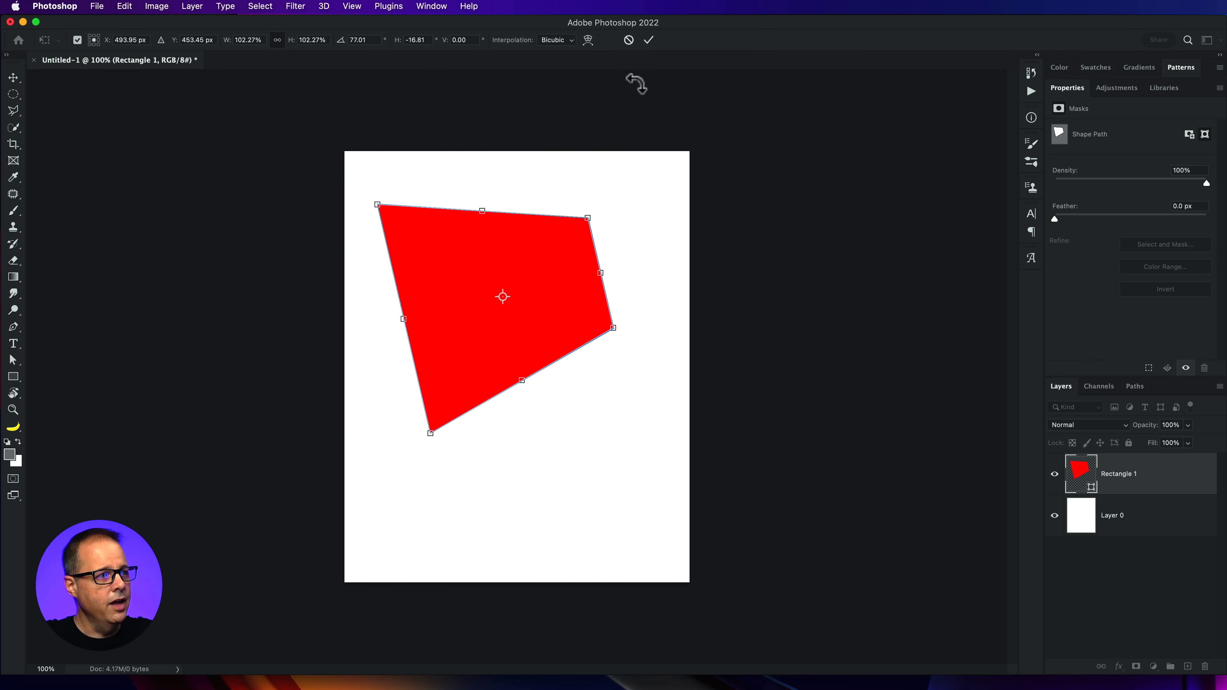
{"action": "left_click", "coordinate": [648, 41]}
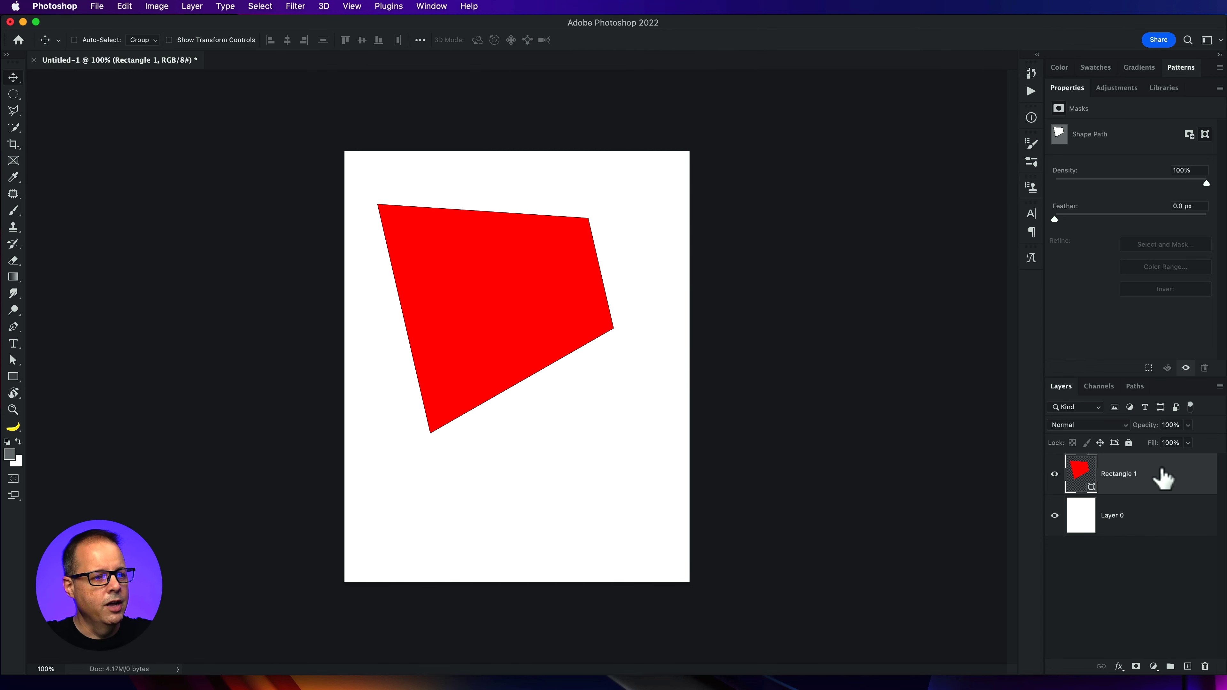
Delete the red shape's layer and place picture.png slightly above the page centre, scaled to about 104%
{"action": "left_click_drag", "start_coordinate": [1161, 485], "coordinate": [1205, 667]}
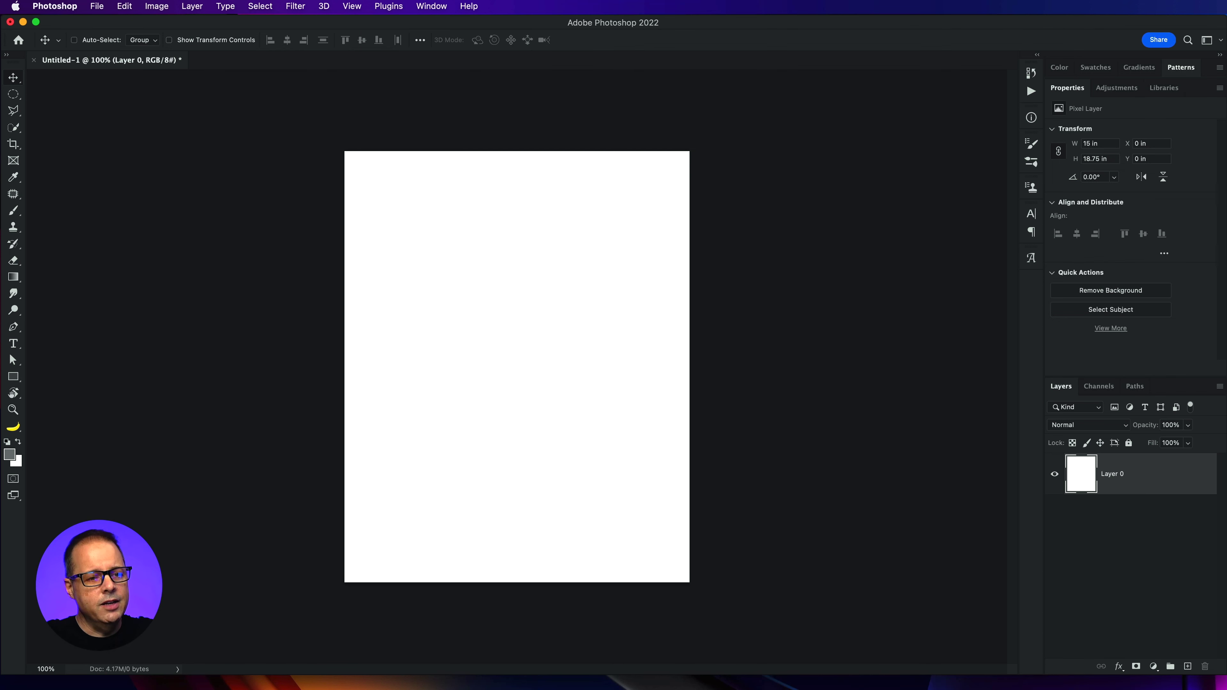
{"action": "left_click_drag", "start_coordinate": [1156, 476], "coordinate": [543, 334]}
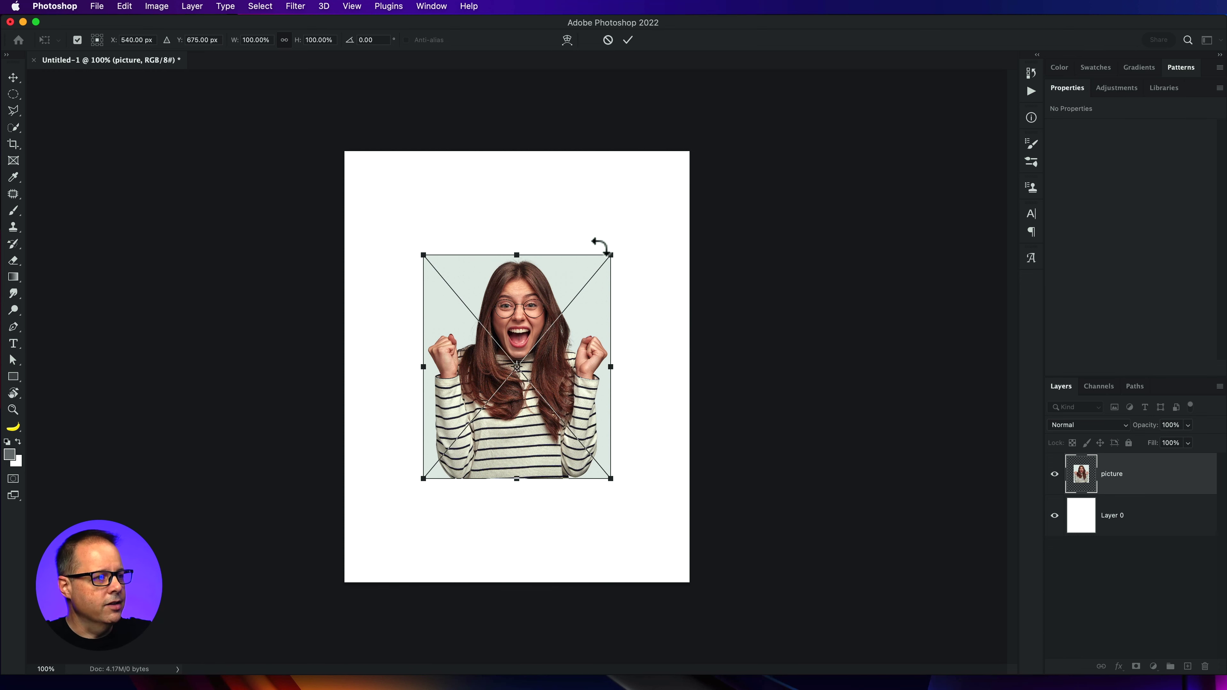
{"action": "mouse_move", "coordinate": [613, 253]}
{"action": "left_mouse_down"}
{"action": "mouse_move", "coordinate": [696, 189]}
{"action": "mouse_move", "coordinate": [628, 247]}
{"action": "left_mouse_up"}
{"action": "left_click_drag", "start_coordinate": [592, 313], "coordinate": [591, 268]}
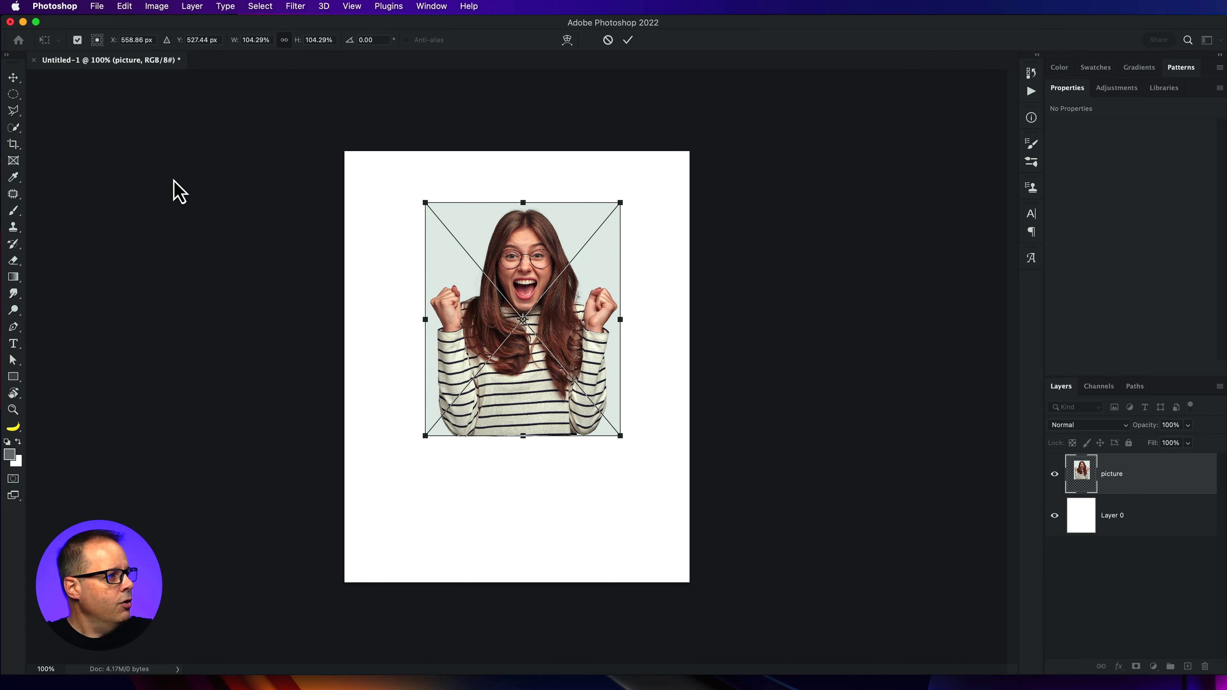
{"action": "left_click", "coordinate": [14, 81]}
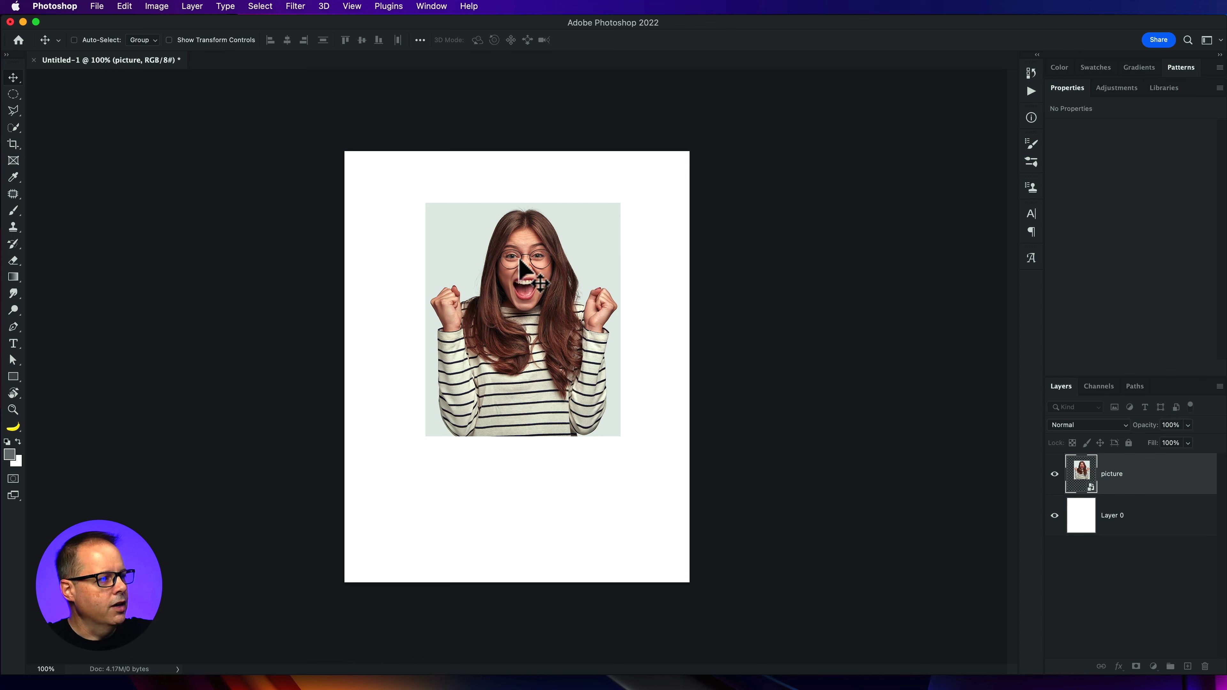
Enlarge the placed picture to about 142% and position it in the lower part of the page
{"action": "left_click_drag", "start_coordinate": [538, 263], "coordinate": [543, 348]}
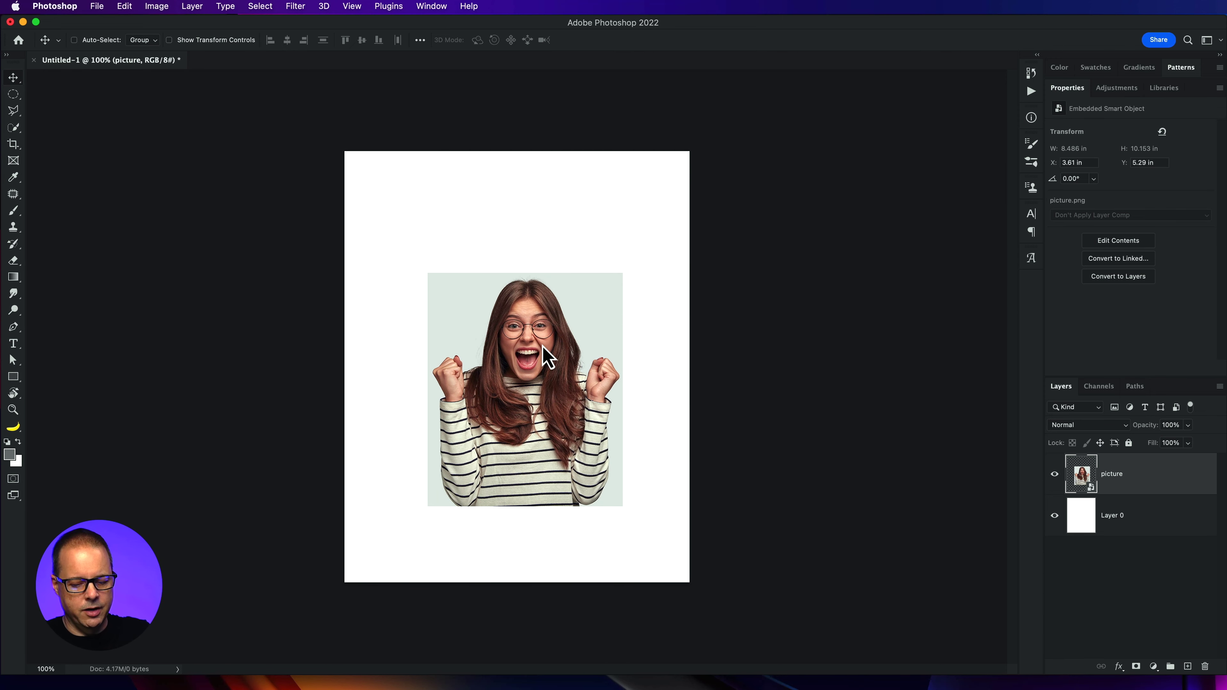
{"action": "key", "text": "super+t"}
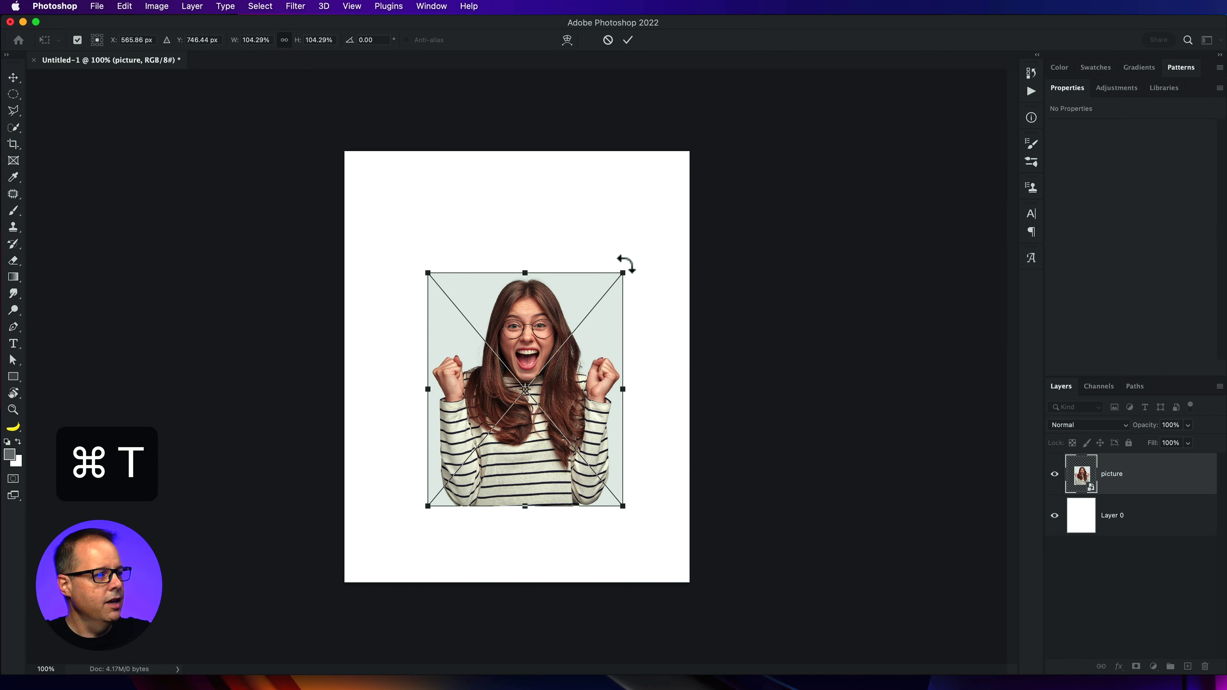
{"action": "left_click_drag", "start_coordinate": [625, 273], "coordinate": [693, 187]}
{"action": "left_click_drag", "start_coordinate": [640, 246], "coordinate": [602, 297]}
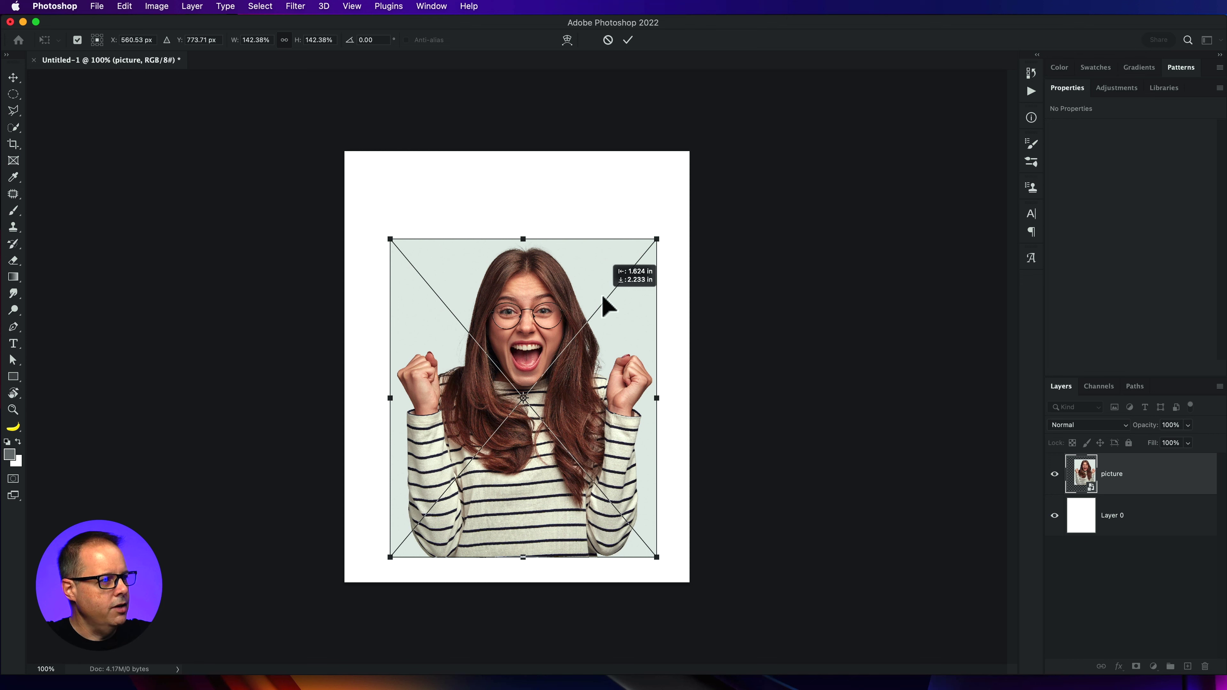
{"action": "left_click", "coordinate": [628, 40]}
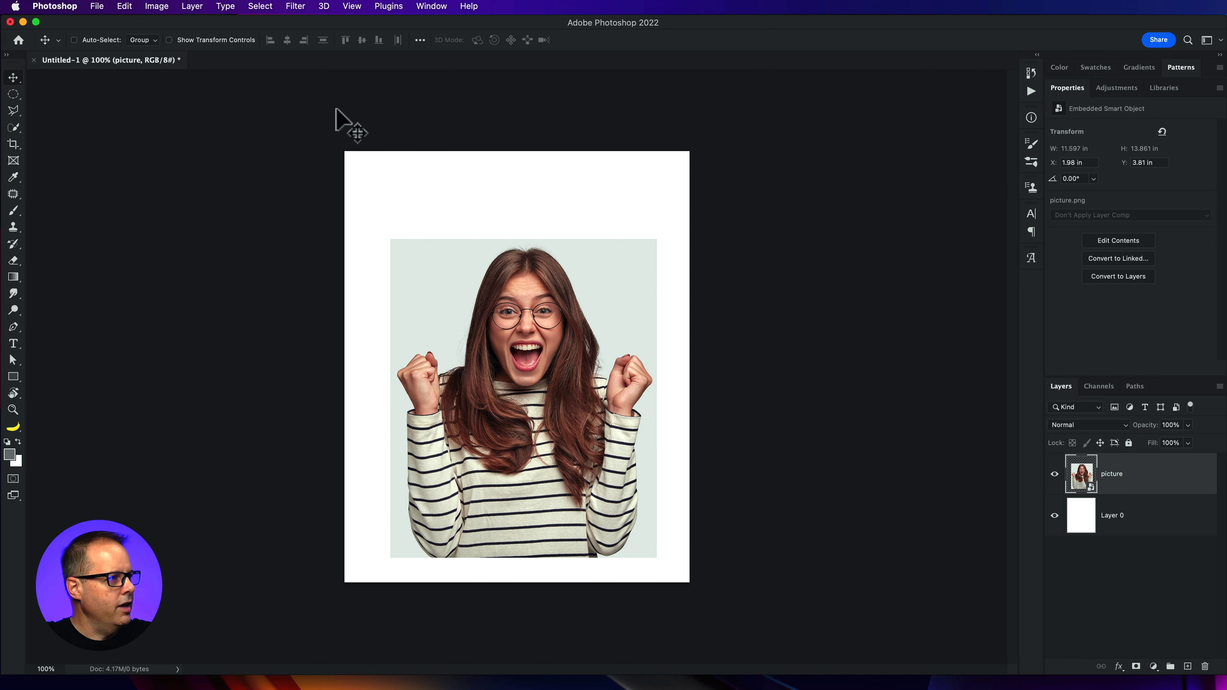
Select the woman with Select Subject and refine the hair edges of the selection in Select and Mask
{"action": "left_click", "coordinate": [15, 129]}
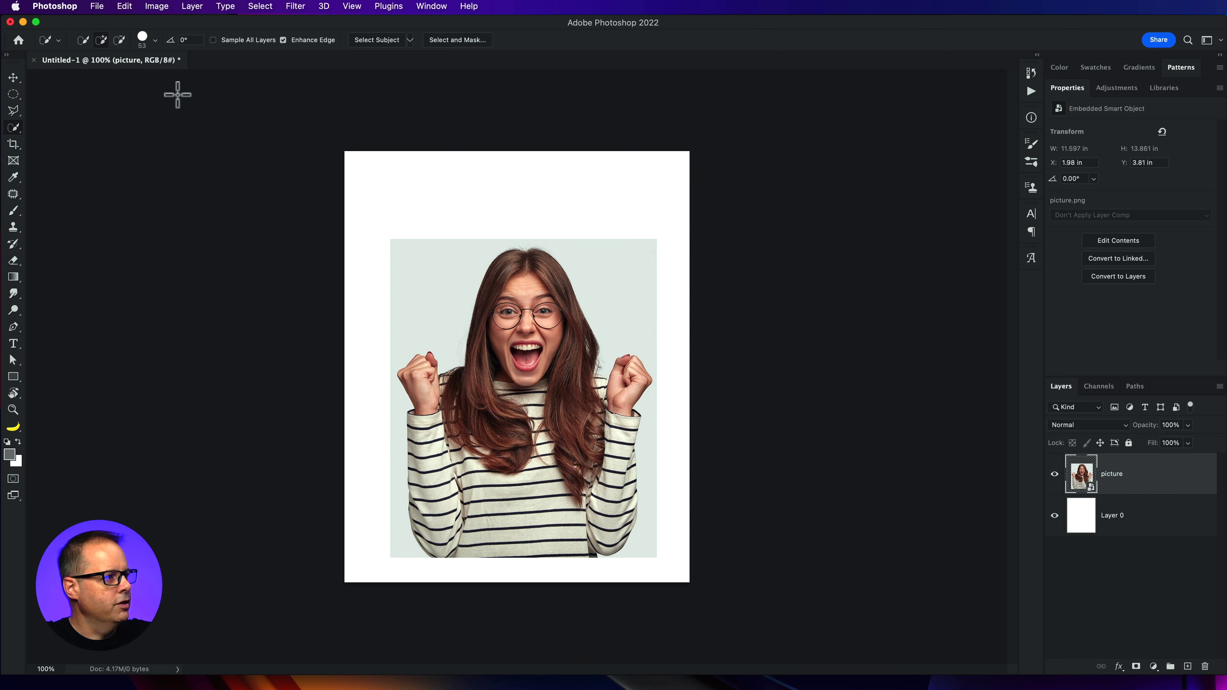
{"action": "left_click", "coordinate": [383, 44]}
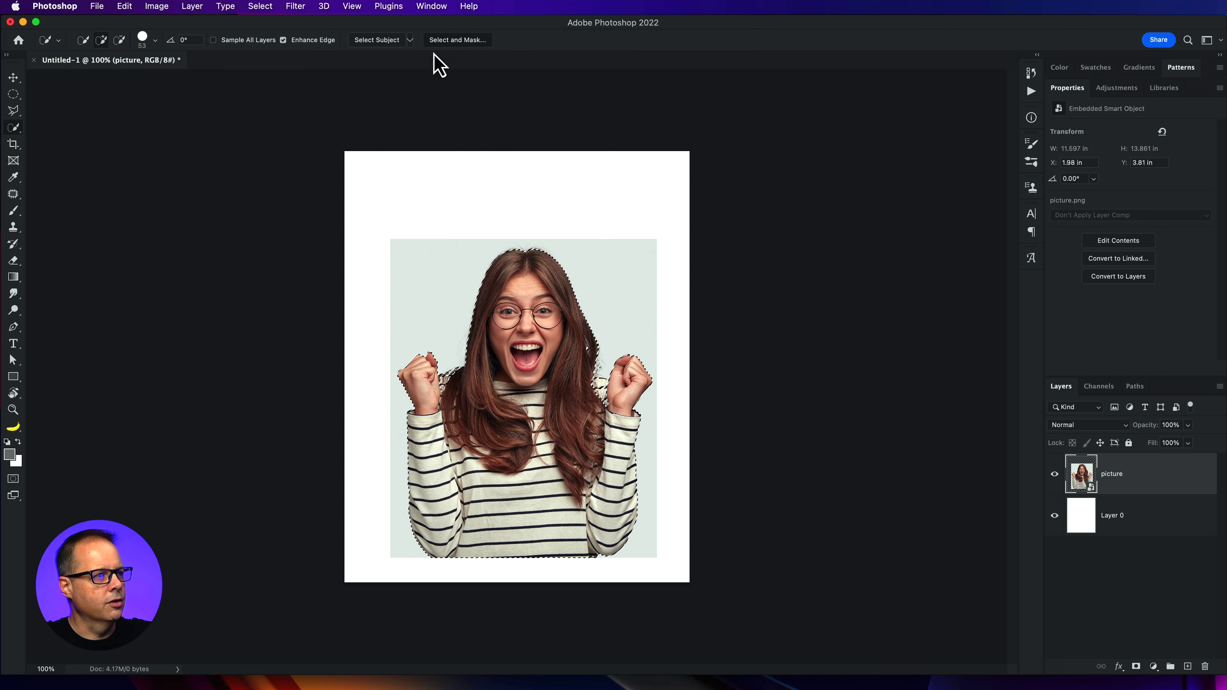
{"action": "key", "text": "super+alt+r"}
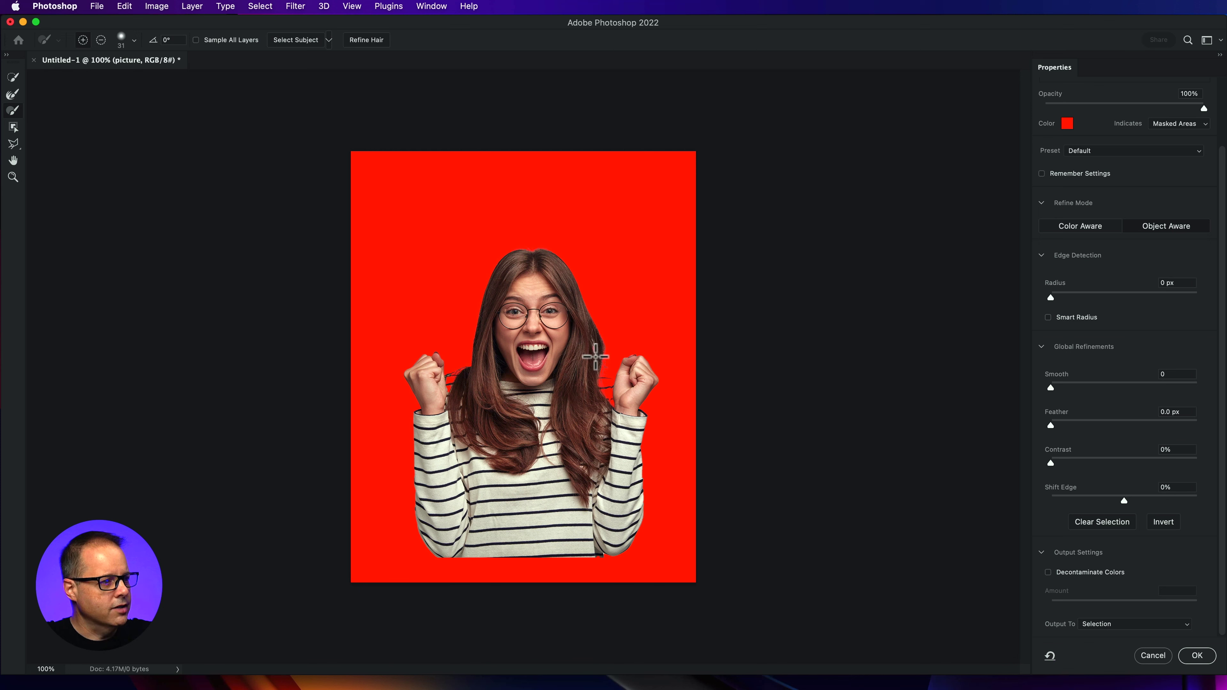
{"action": "left_click", "coordinate": [366, 40]}
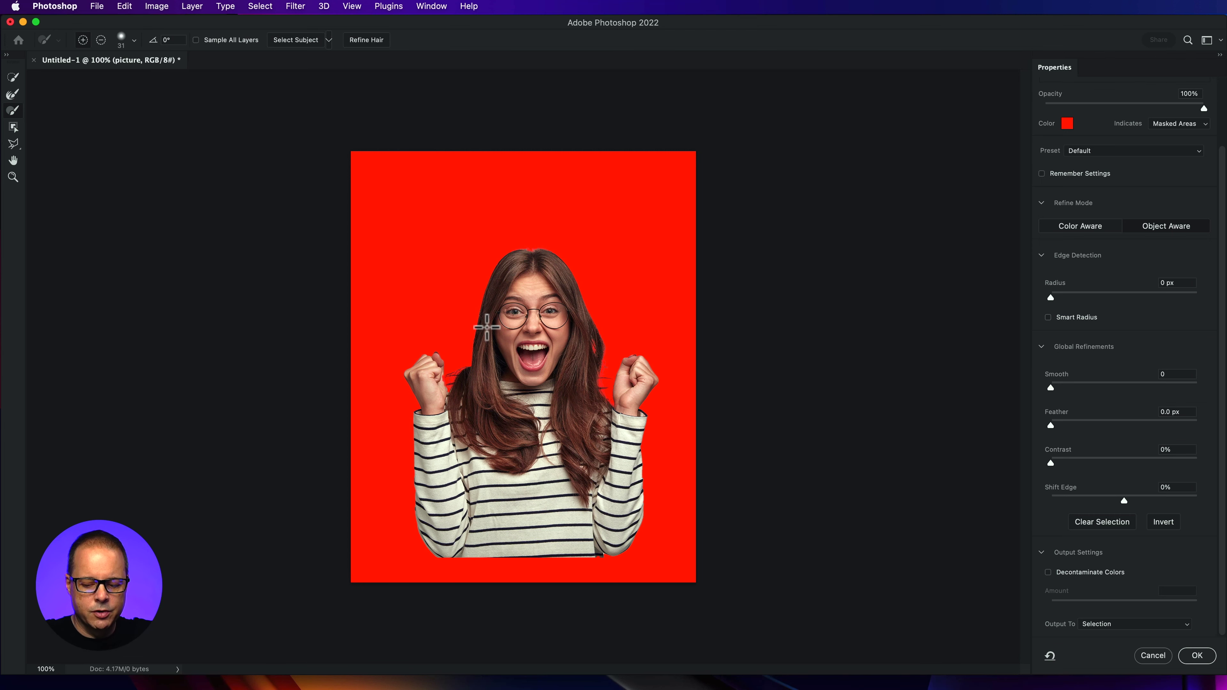
Inspect the mask edges around the woman's hair and shoulders at close range
{"action": "key", "text": "super+plus"}
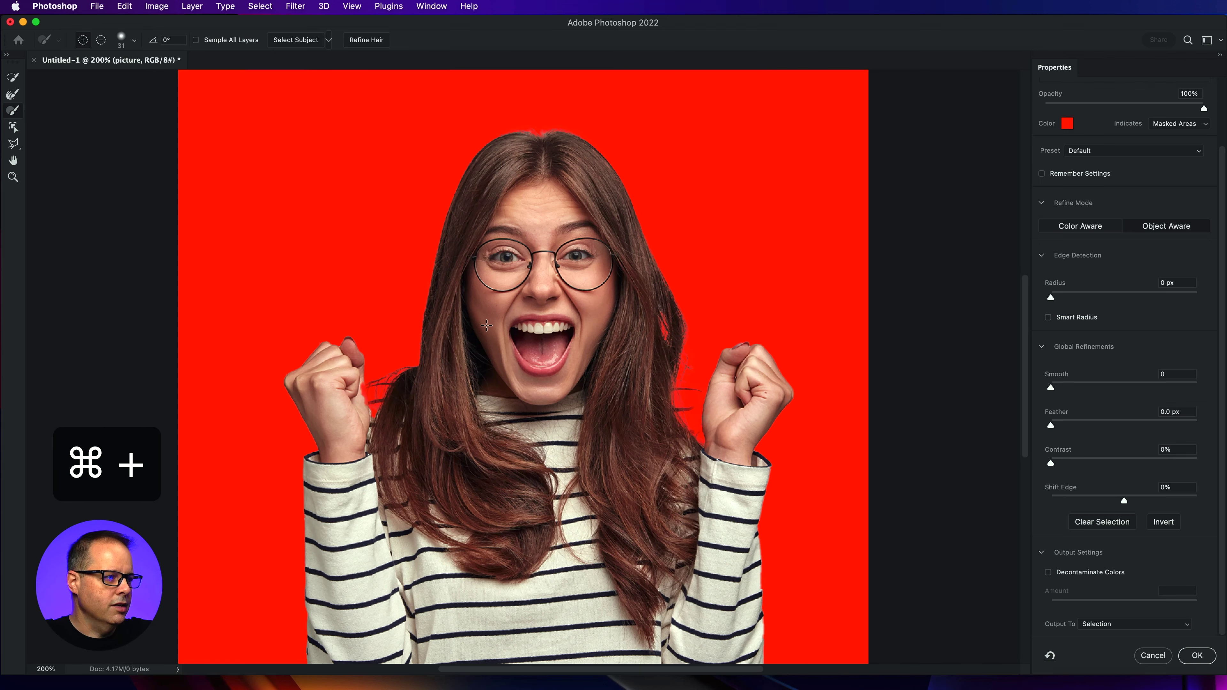
{"action": "key", "text": "super+minus"}
{"action": "key", "text": "super+minus"}
{"action": "key", "text": "super+minus"}
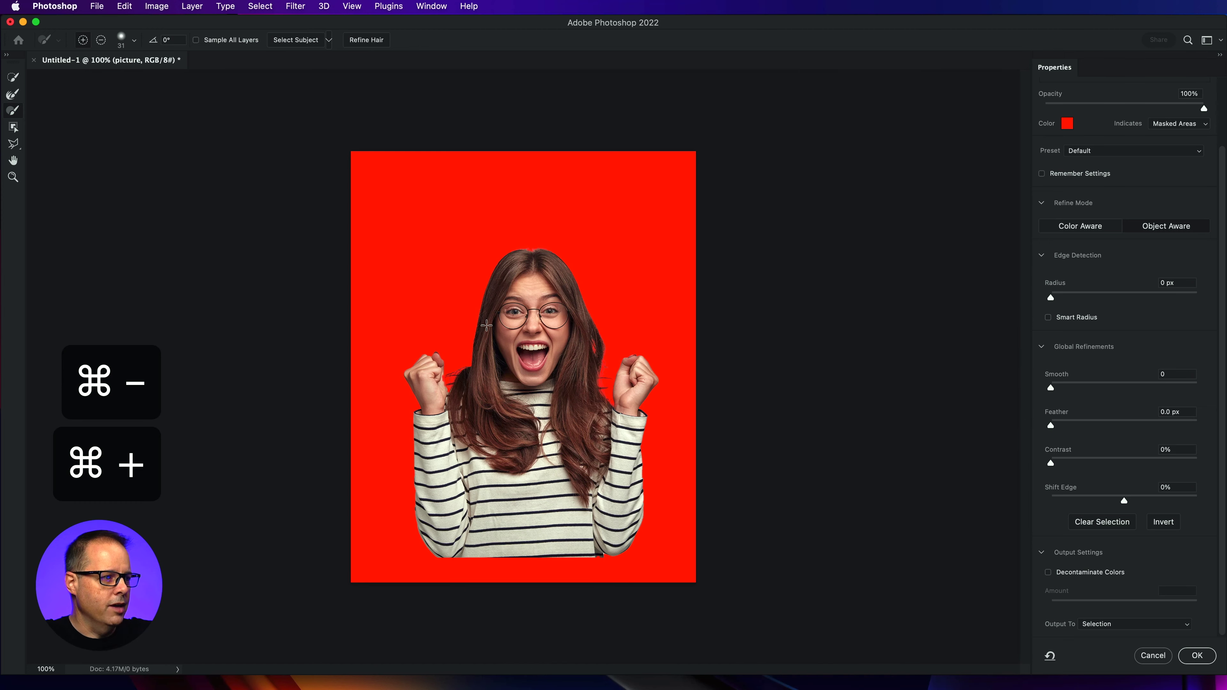
{"action": "key", "text": "super+minus"}
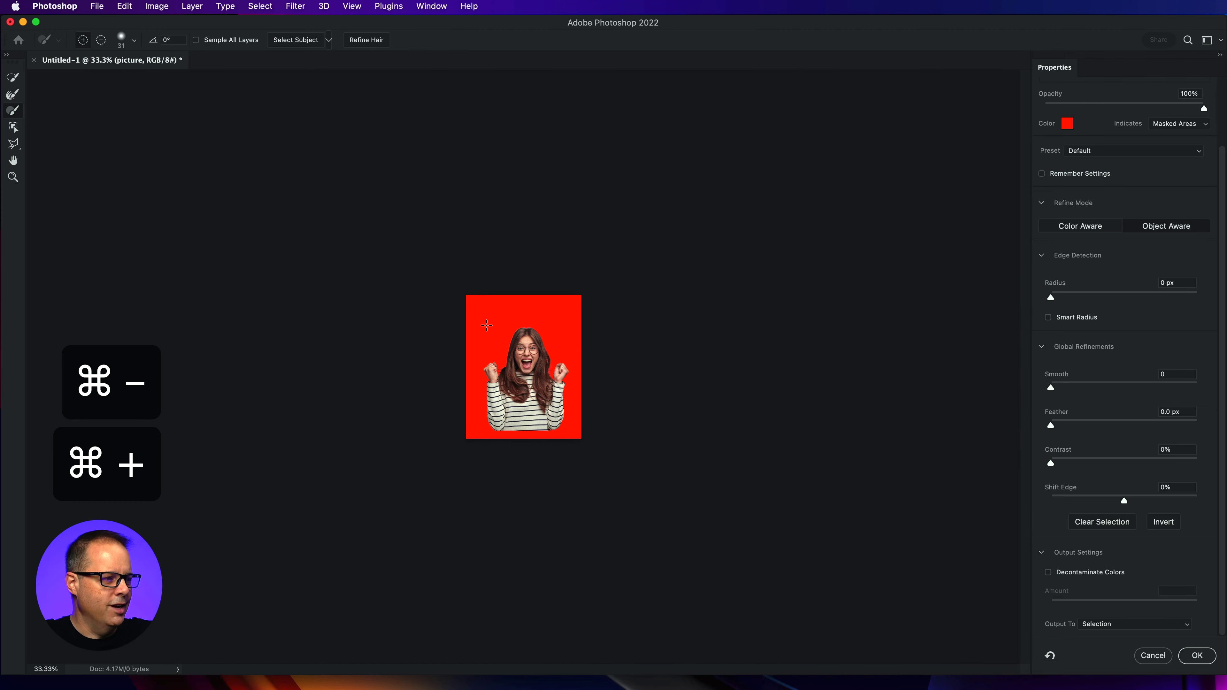
{"action": "key", "text": "super+plus"}
{"action": "key", "text": "super+plus"}
{"action": "key", "text": "super+plus"}
{"action": "key", "text": "super+plus"}
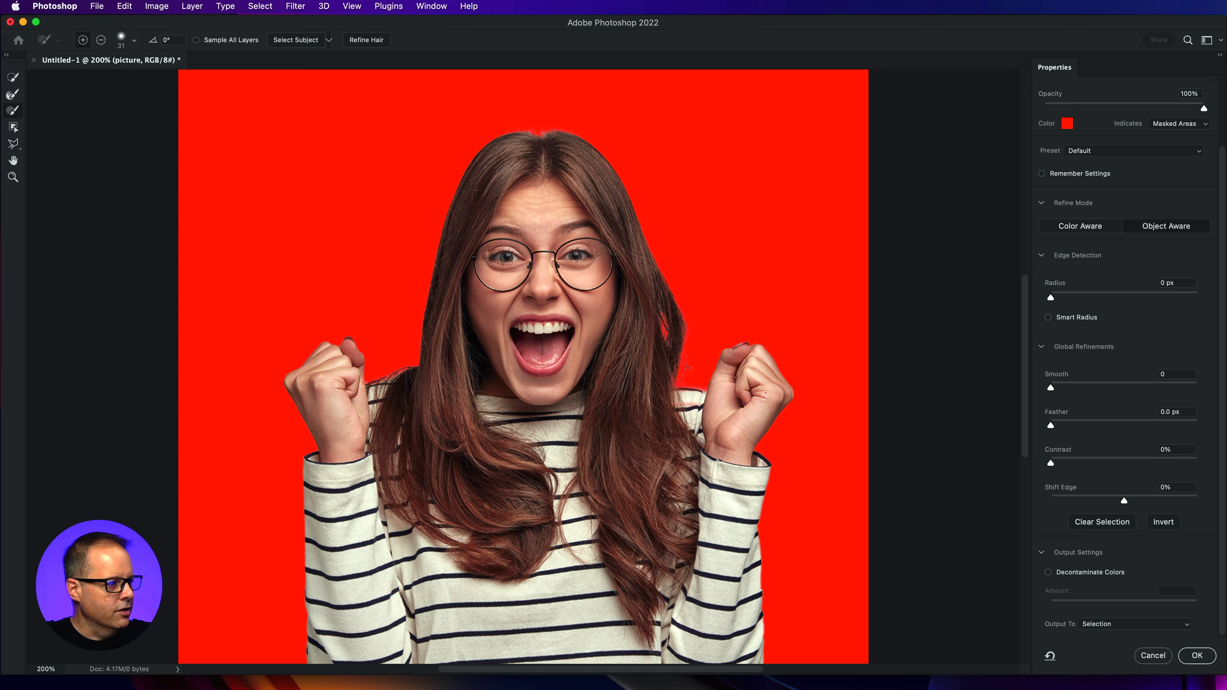
Output the refined selection as a New Layer with Layer Mask
{"action": "left_click", "coordinate": [1096, 626]}
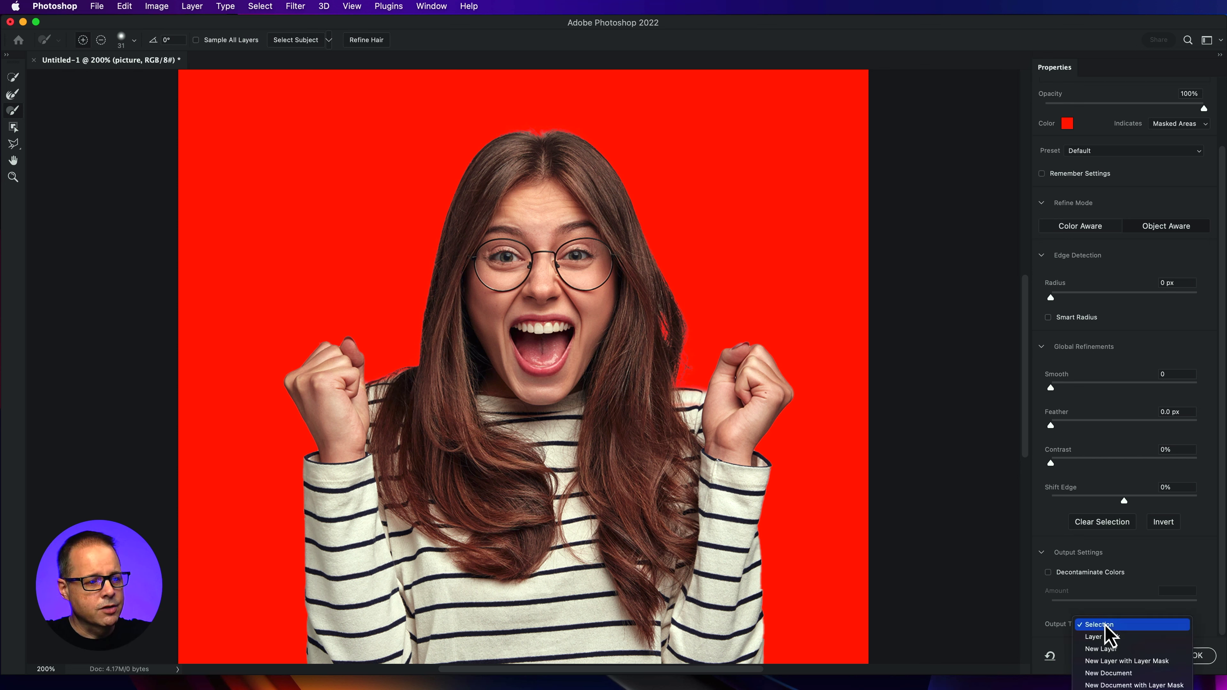
{"action": "left_click", "coordinate": [1126, 662]}
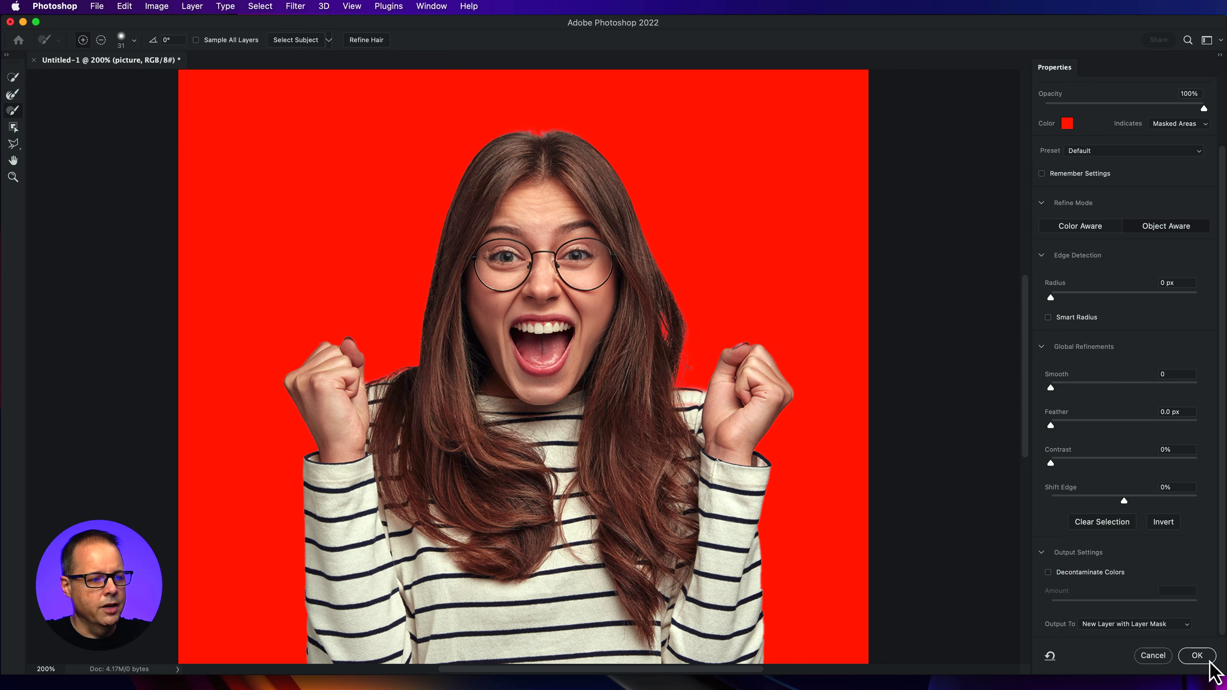
{"action": "left_click", "coordinate": [1200, 656]}
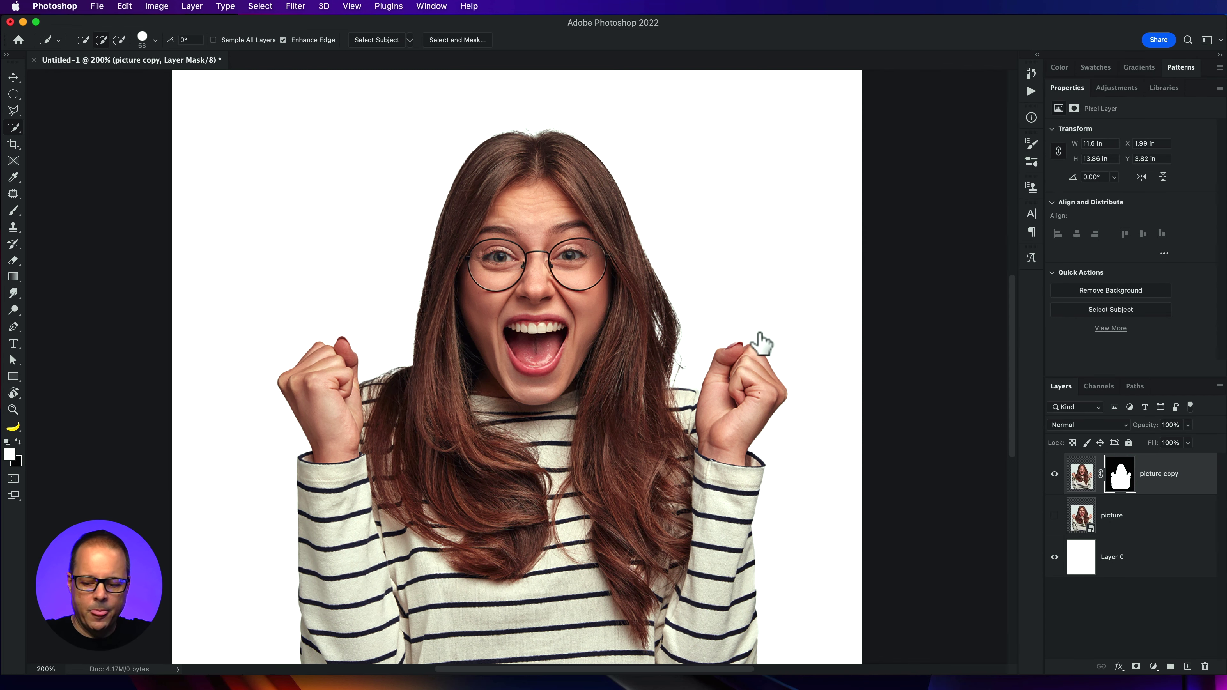
Move the cut-out woman down until her sweater meets the page's lower edge
{"action": "key", "text": "super+0"}
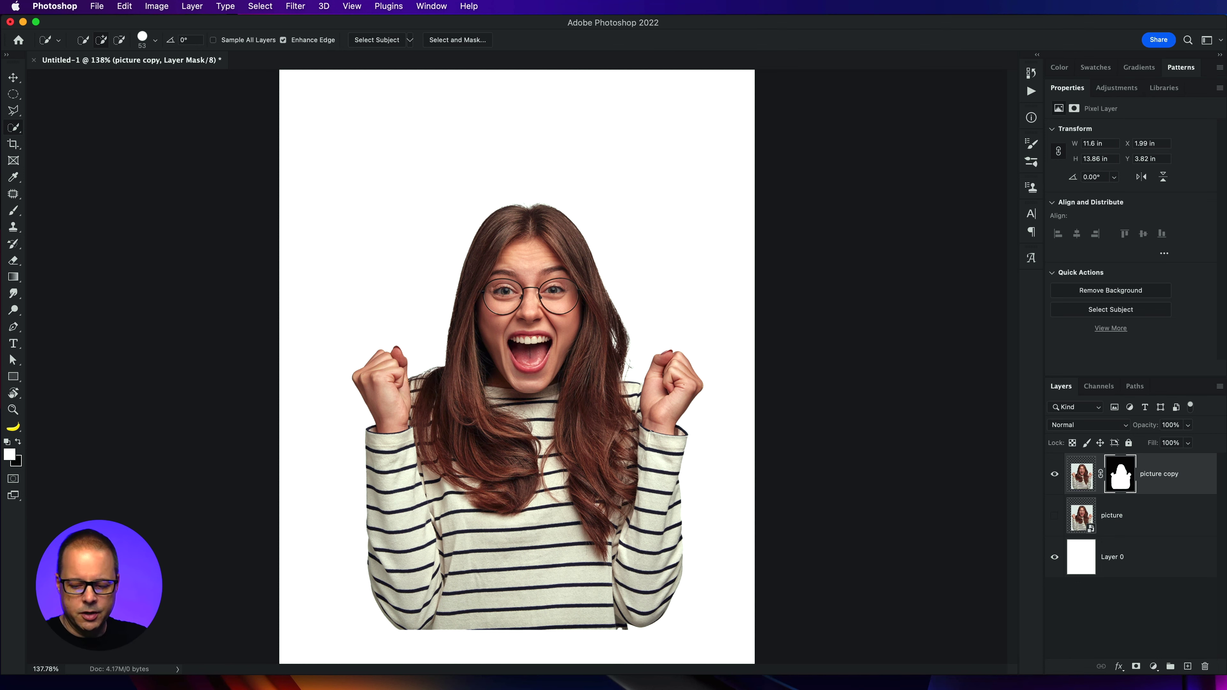
{"action": "key", "text": "super+minus"}
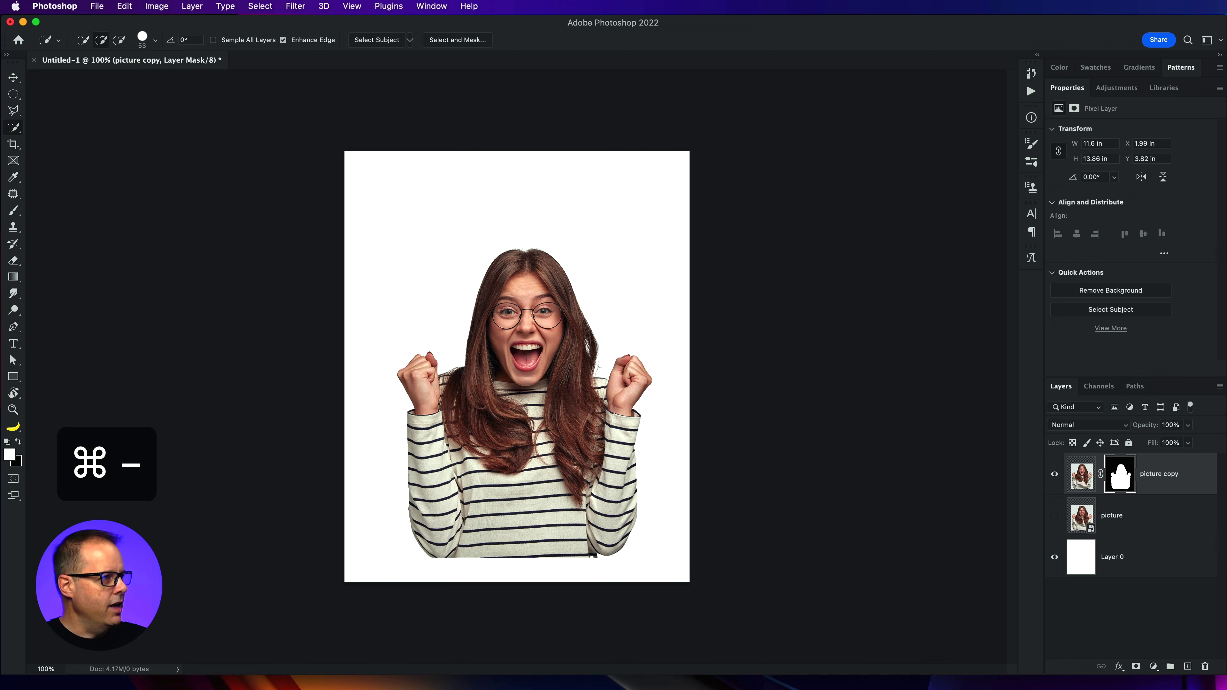
{"action": "left_click", "coordinate": [13, 78]}
{"action": "left_click_drag", "start_coordinate": [541, 341], "coordinate": [541, 375]}
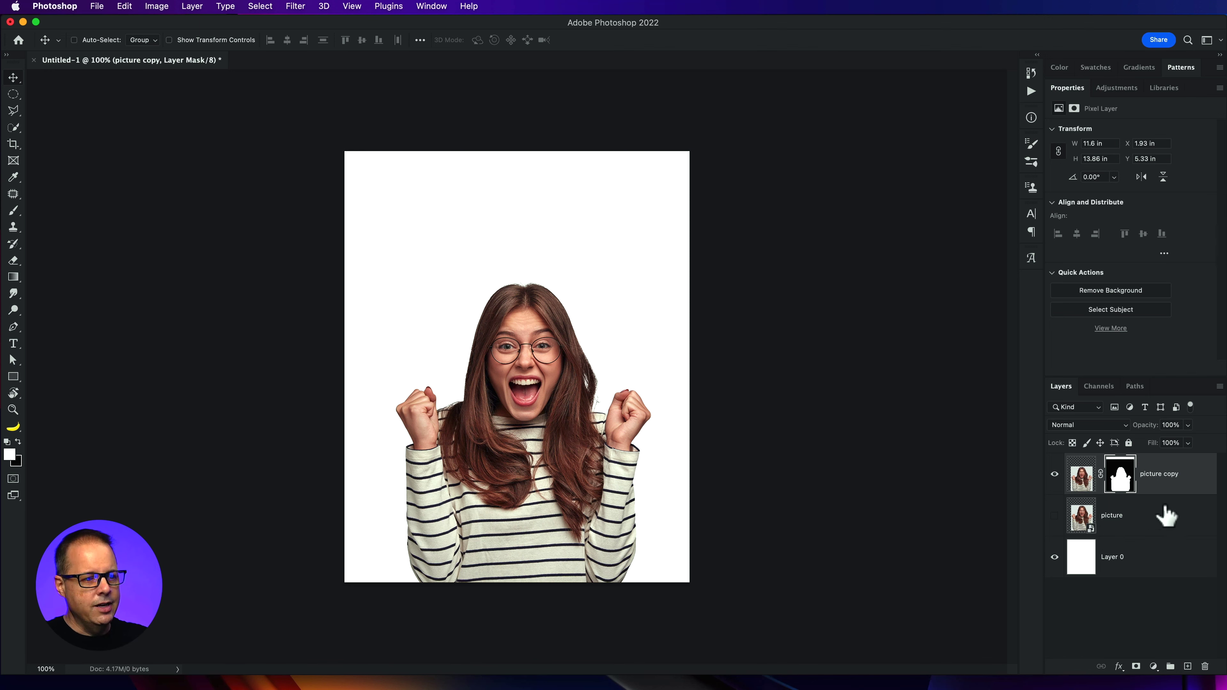
Add a purple Solid Color fill layer and place it directly beneath the cut-out woman's layer
{"action": "left_click", "coordinate": [1154, 666]}
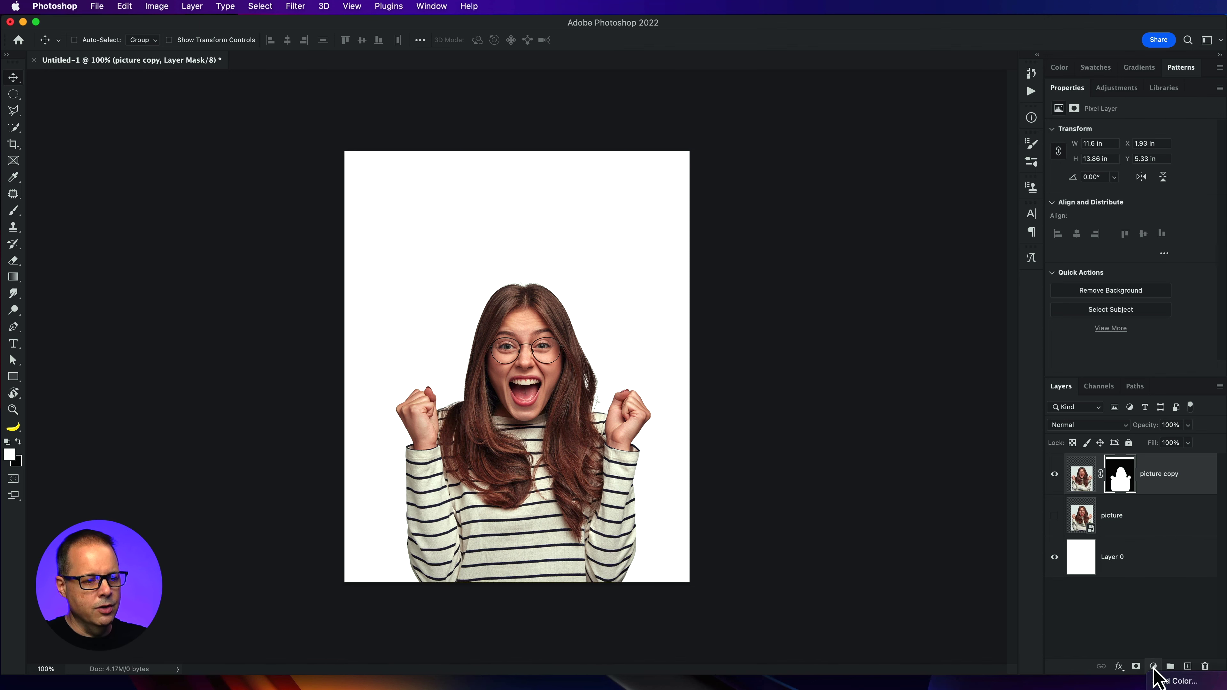
{"action": "left_click", "coordinate": [1173, 680]}
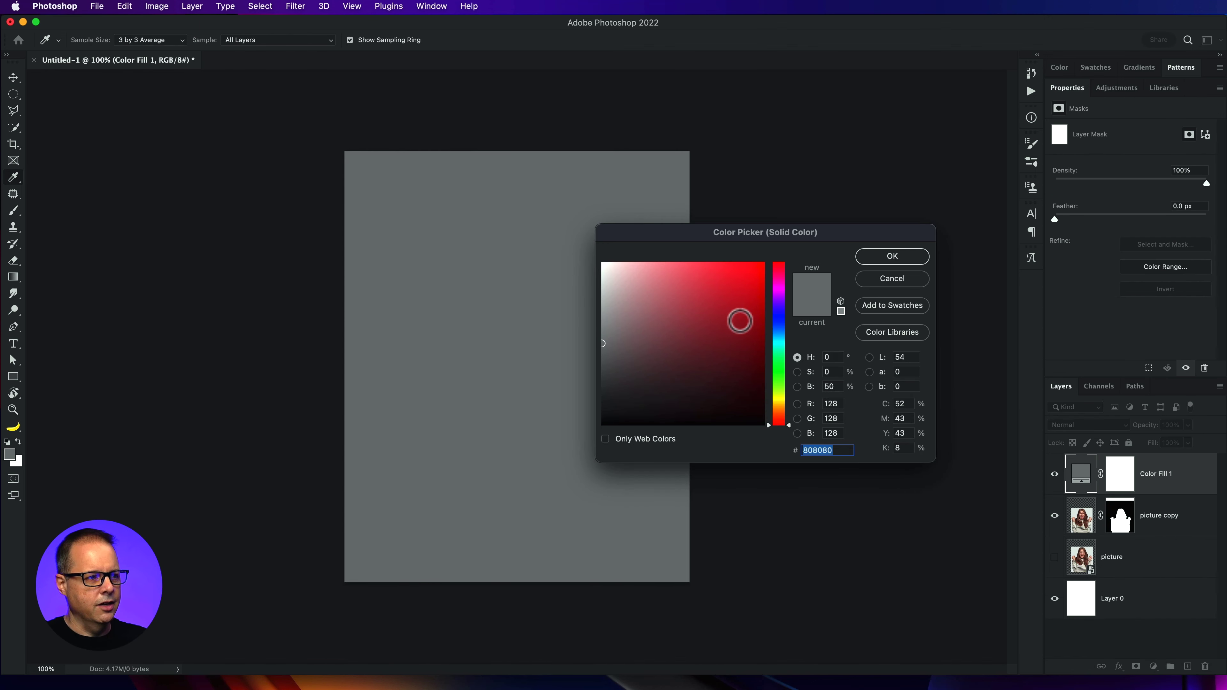
{"action": "mouse_move", "coordinate": [734, 321]}
{"action": "left_mouse_down"}
{"action": "mouse_move", "coordinate": [739, 339]}
{"action": "mouse_move", "coordinate": [719, 356]}
{"action": "mouse_move", "coordinate": [777, 320]}
{"action": "mouse_move", "coordinate": [778, 298]}
{"action": "left_mouse_up"}
{"action": "left_click", "coordinate": [779, 361]}
{"action": "left_click_drag", "start_coordinate": [737, 321], "coordinate": [758, 297]}
{"action": "left_click", "coordinate": [893, 257]}
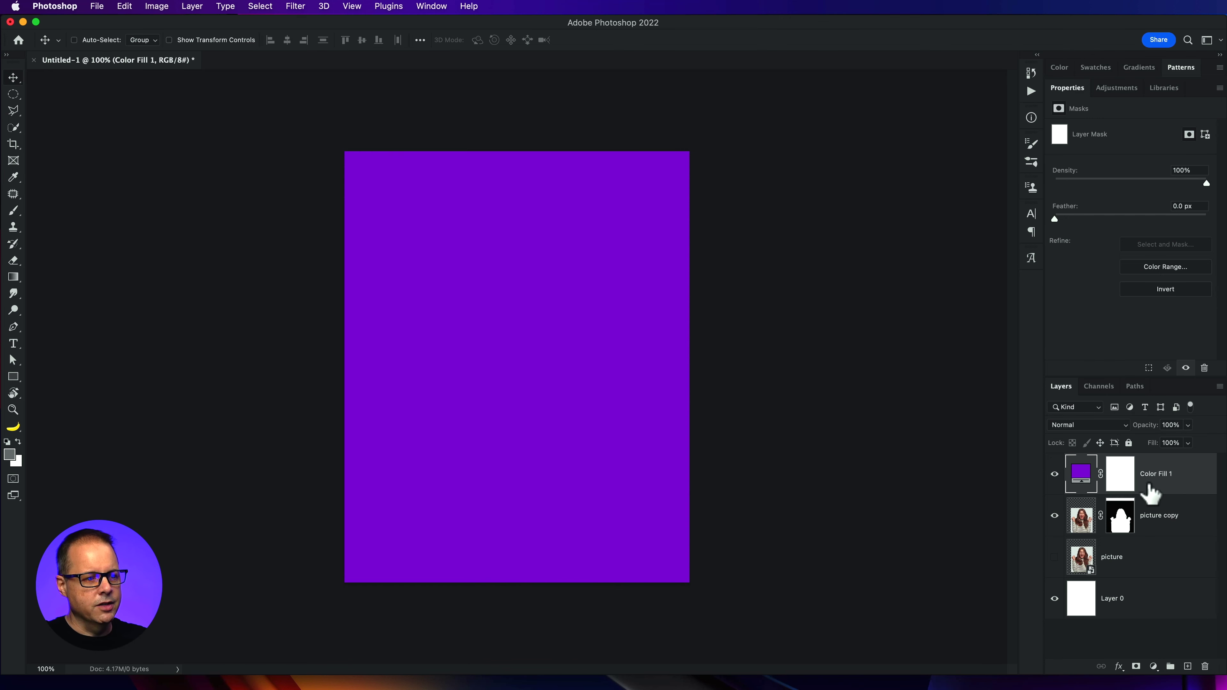
{"action": "left_click_drag", "start_coordinate": [1193, 488], "coordinate": [1182, 537]}
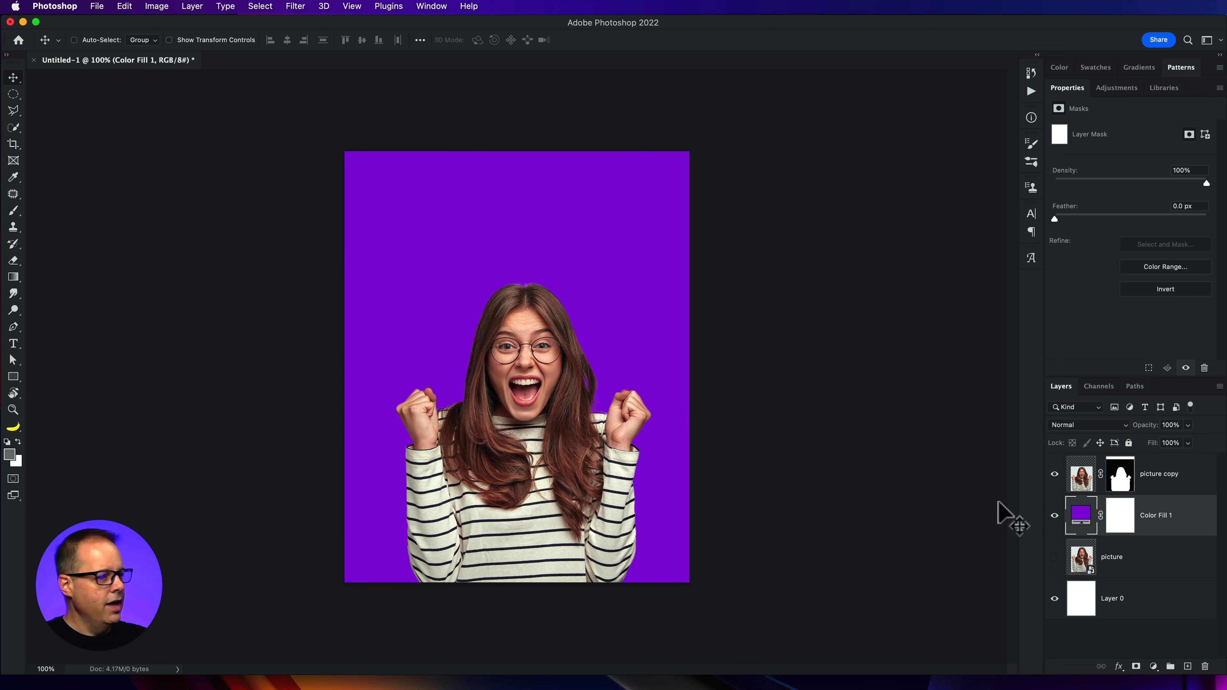
Add an empty layer above the purple fill layer and set the foreground colour to a saturated orange for the Gradient tool
{"action": "left_click", "coordinate": [1187, 667]}
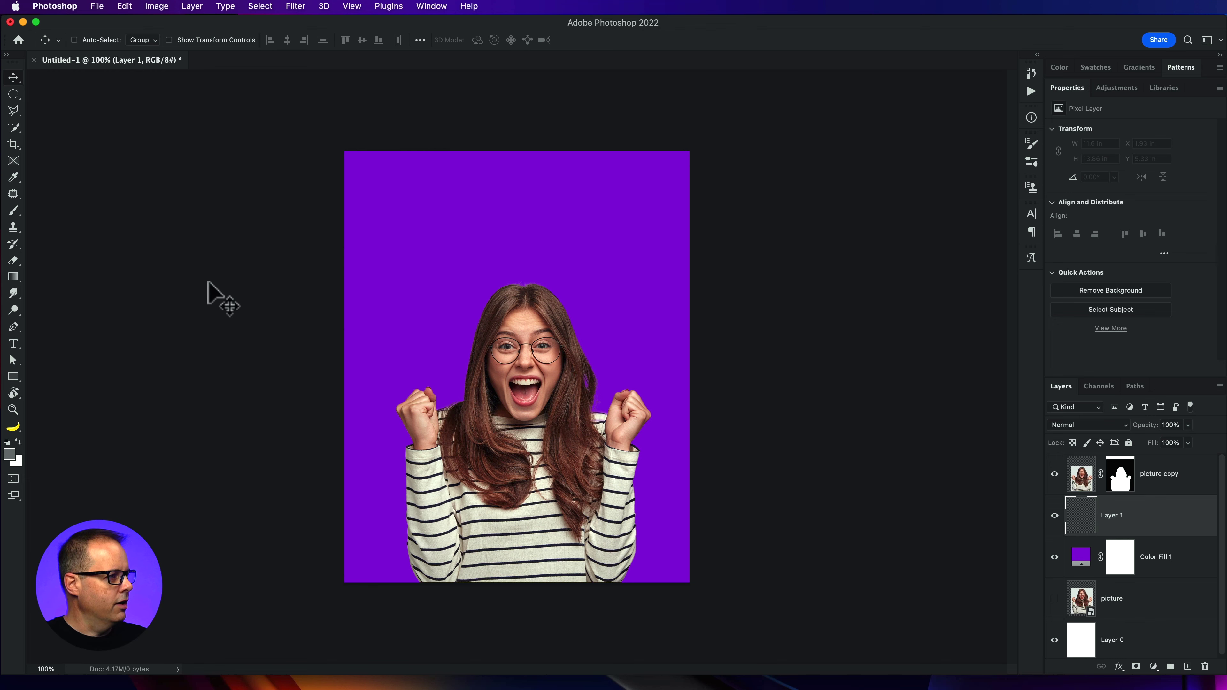
{"action": "left_click", "coordinate": [14, 277]}
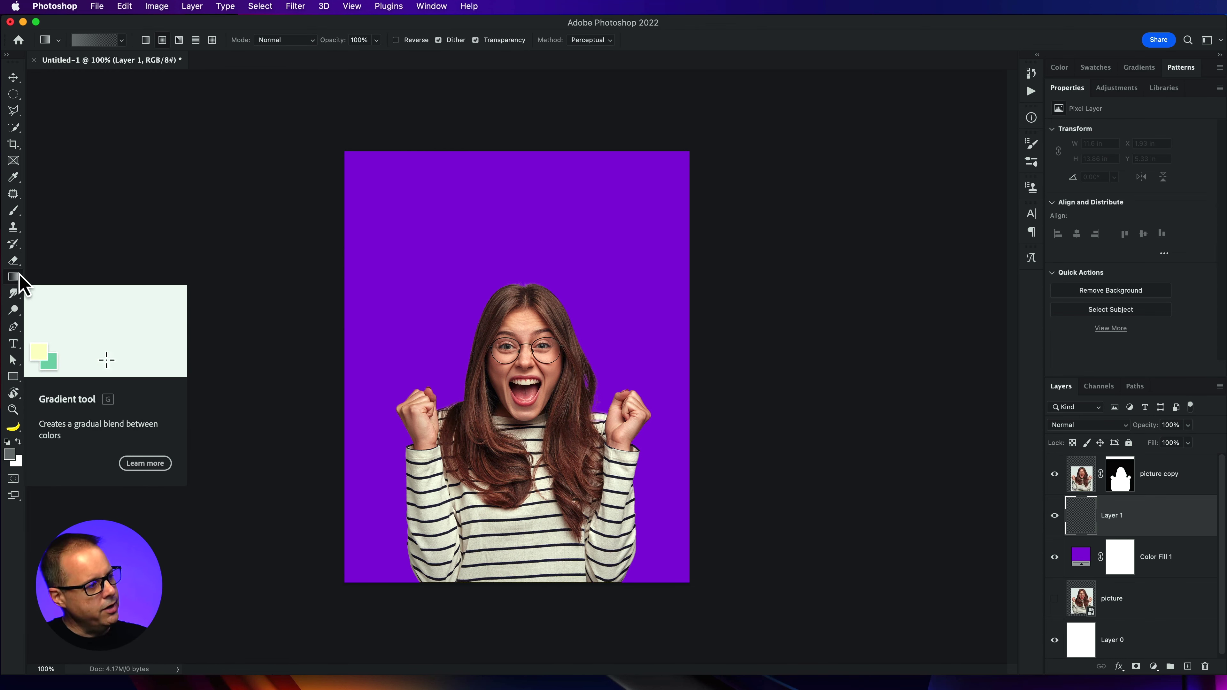
{"action": "left_click", "coordinate": [10, 458]}
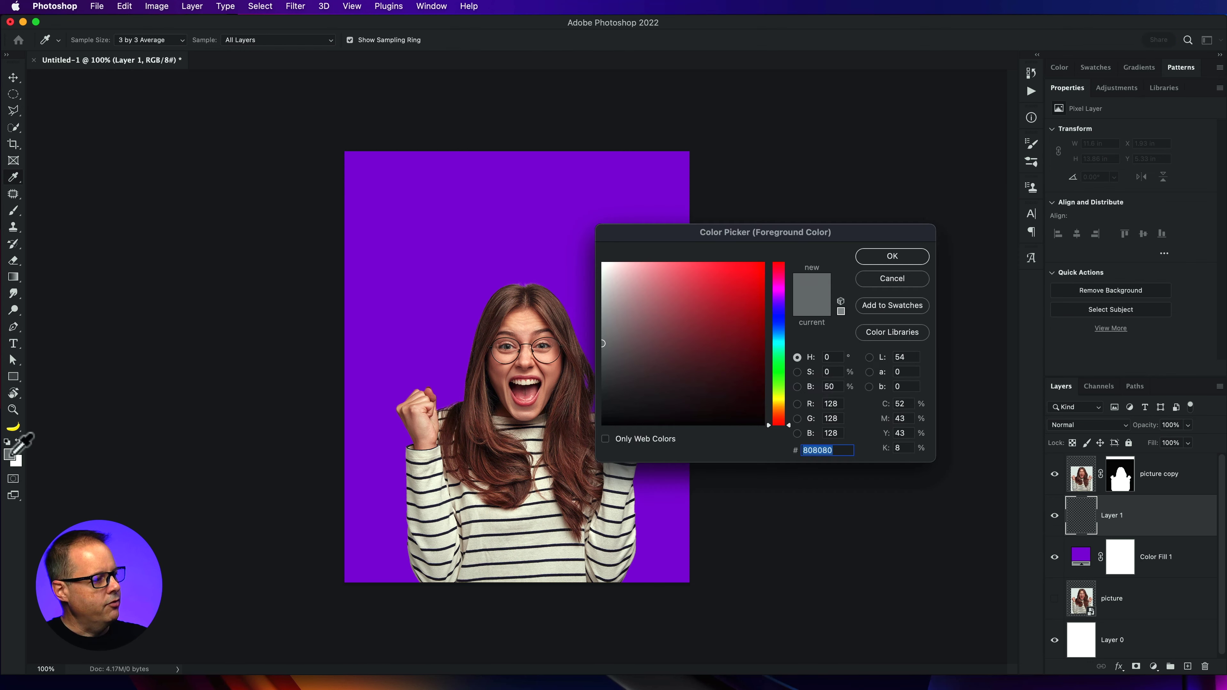
{"action": "left_click_drag", "start_coordinate": [701, 353], "coordinate": [729, 377]}
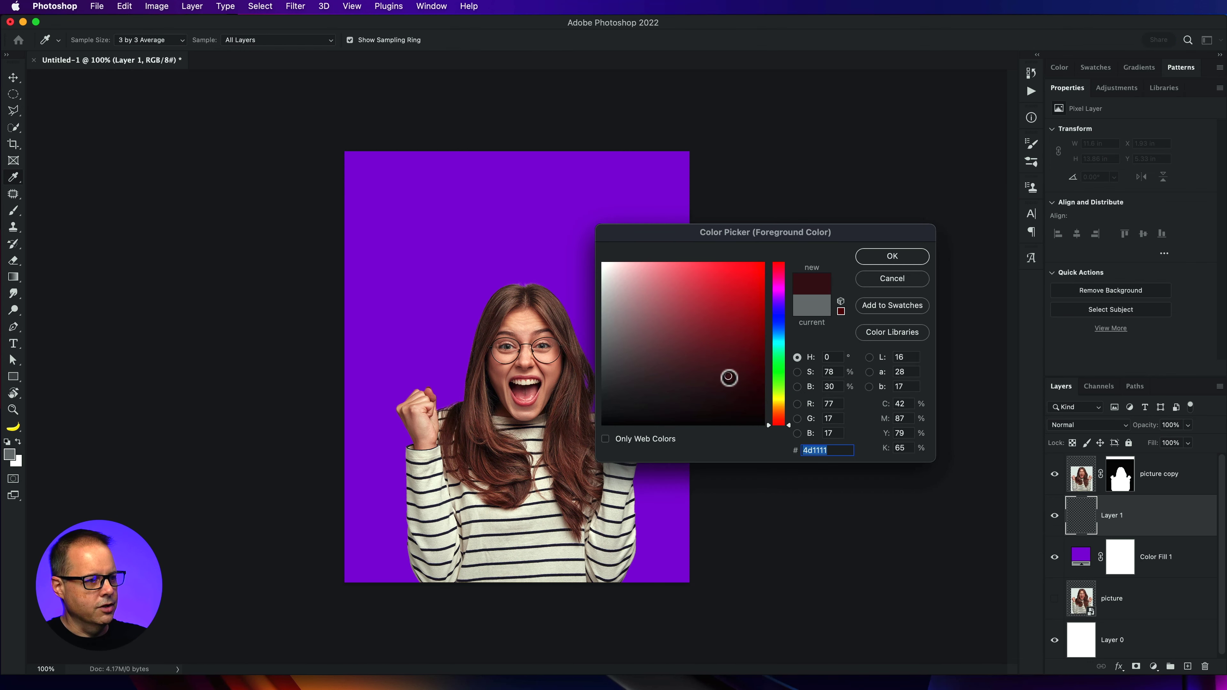
{"action": "left_click_drag", "start_coordinate": [777, 425], "coordinate": [778, 410]}
{"action": "mouse_move", "coordinate": [749, 364]}
{"action": "left_mouse_down"}
{"action": "mouse_move", "coordinate": [737, 324]}
{"action": "mouse_move", "coordinate": [757, 278]}
{"action": "left_mouse_up"}
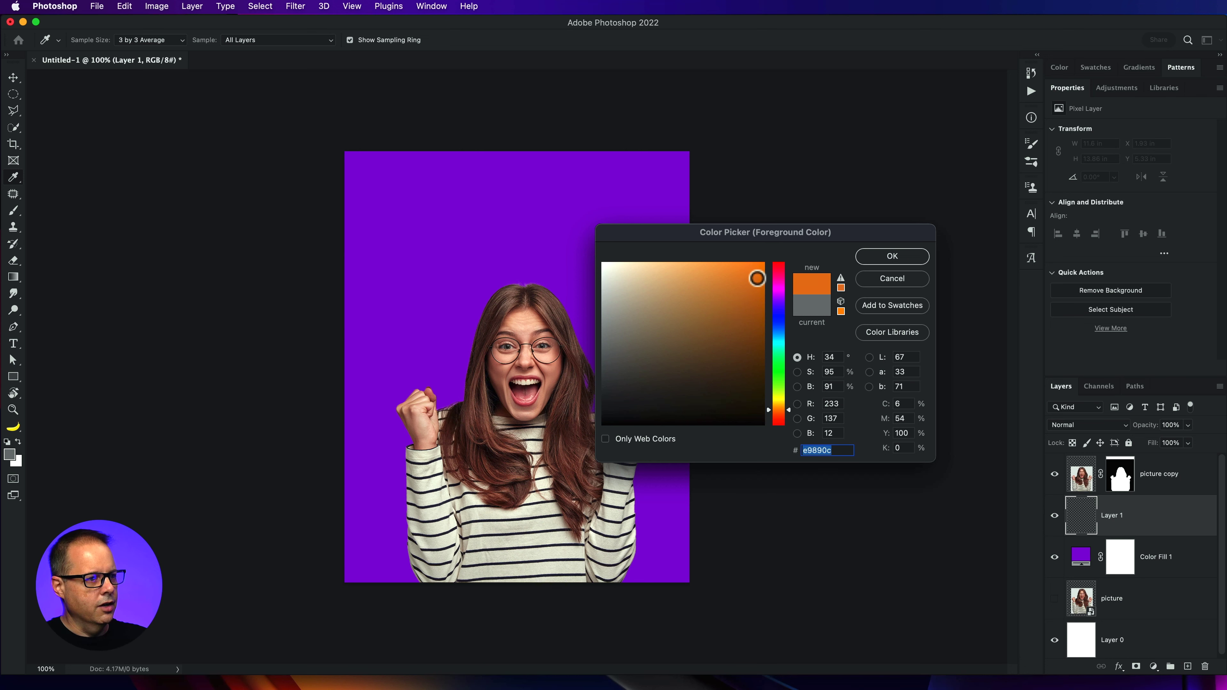
{"action": "left_click_drag", "start_coordinate": [780, 410], "coordinate": [780, 412]}
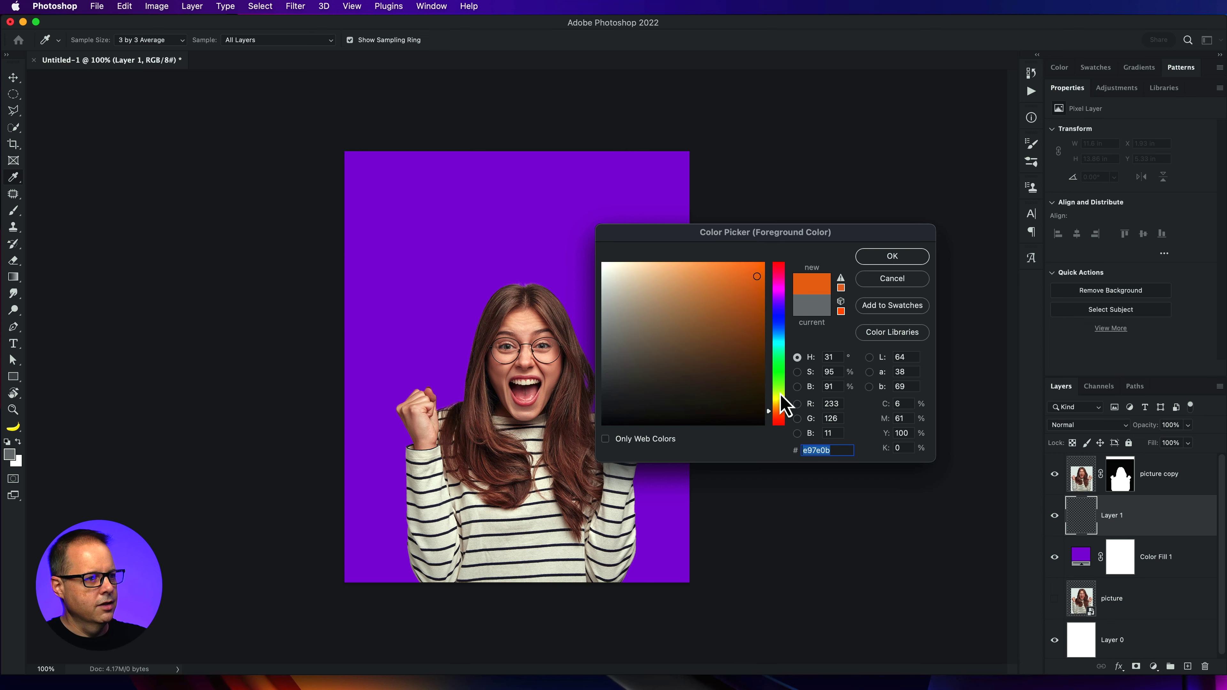
{"action": "left_click", "coordinate": [760, 279]}
{"action": "left_click", "coordinate": [879, 261]}
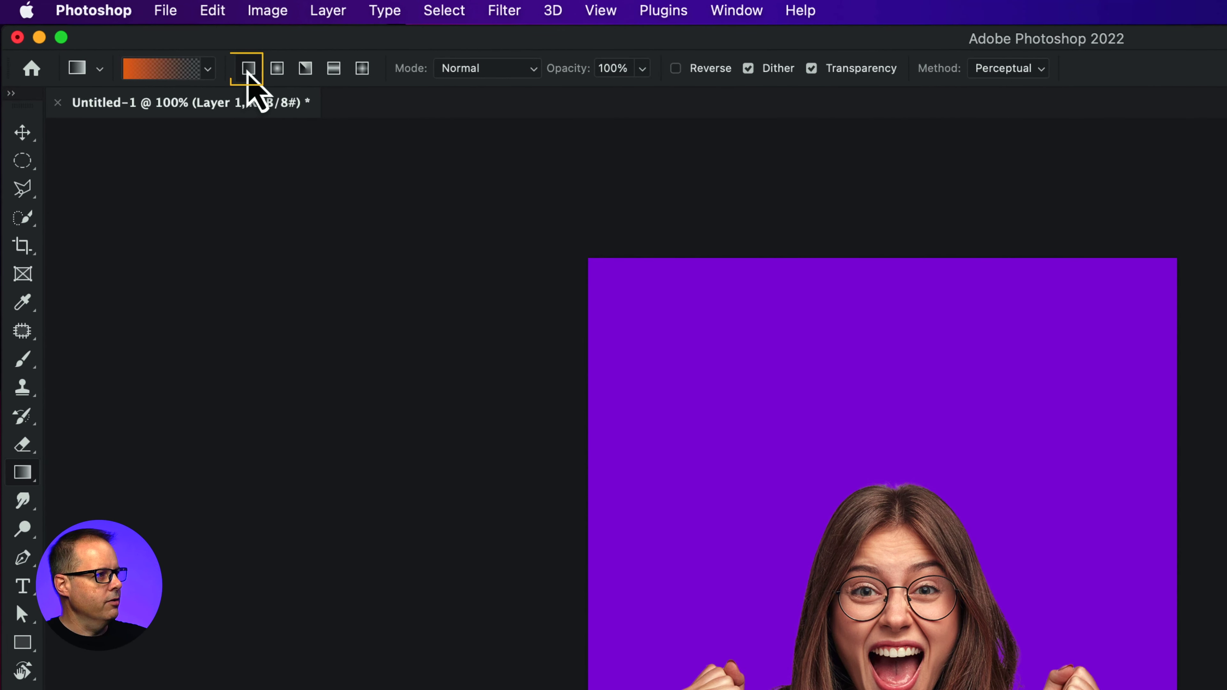
Draw a linear Foreground to Transparent gradient diagonally from the page's upper-left corner to past the woman's raised fist on the right
{"action": "left_click", "coordinate": [195, 77]}
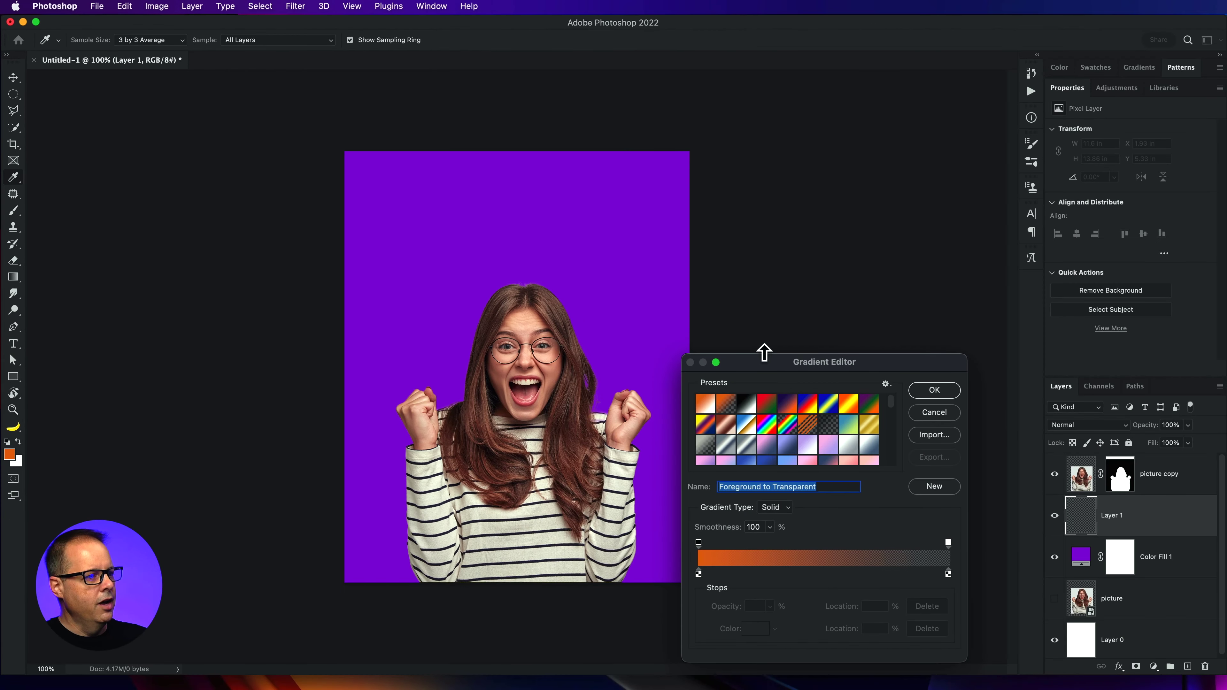
{"action": "left_click_drag", "start_coordinate": [766, 371], "coordinate": [308, 131]}
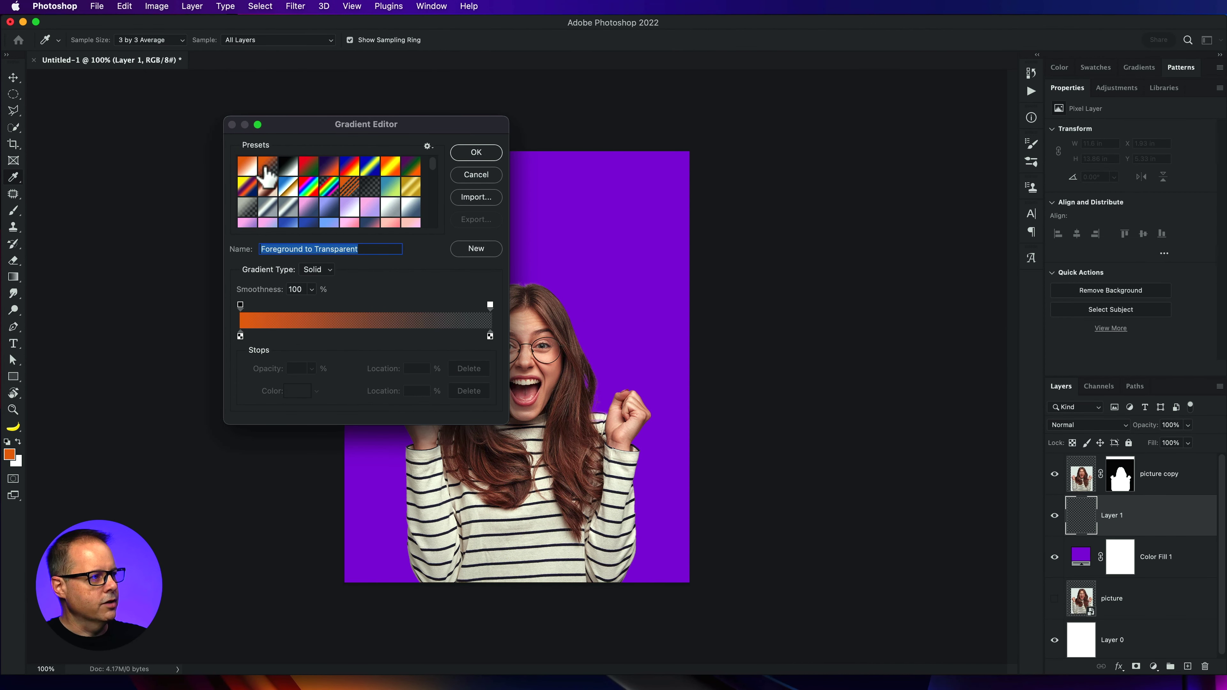
{"action": "left_click", "coordinate": [269, 166]}
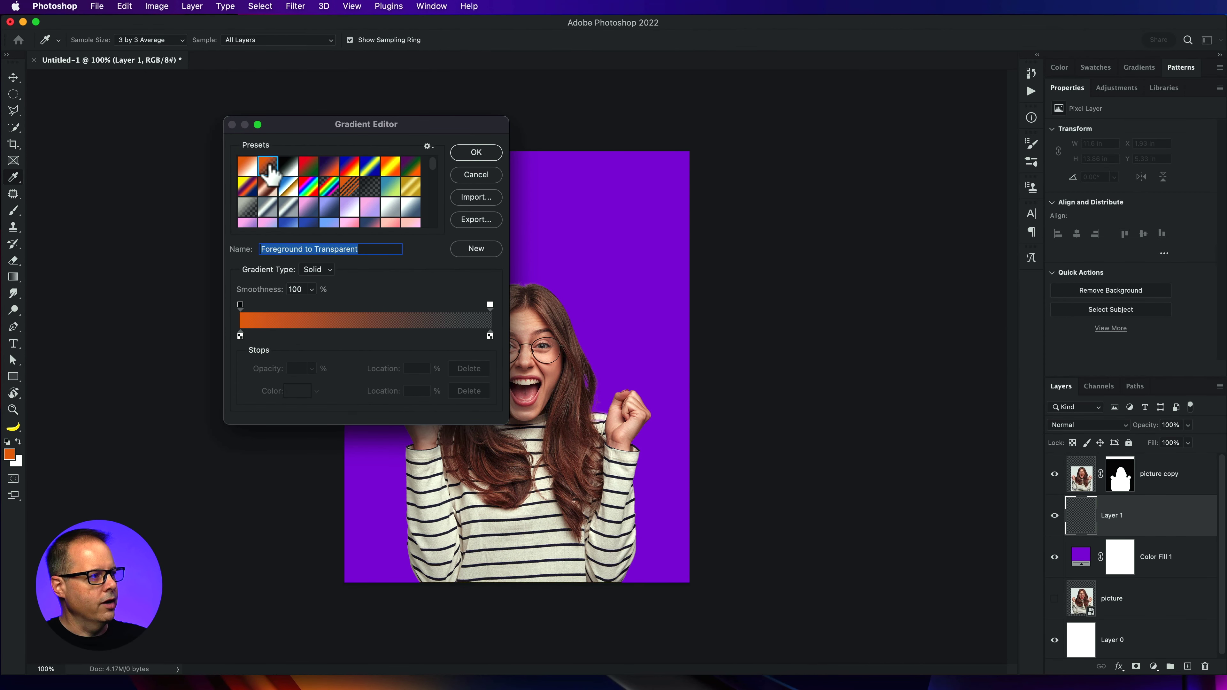
{"action": "left_click", "coordinate": [476, 153]}
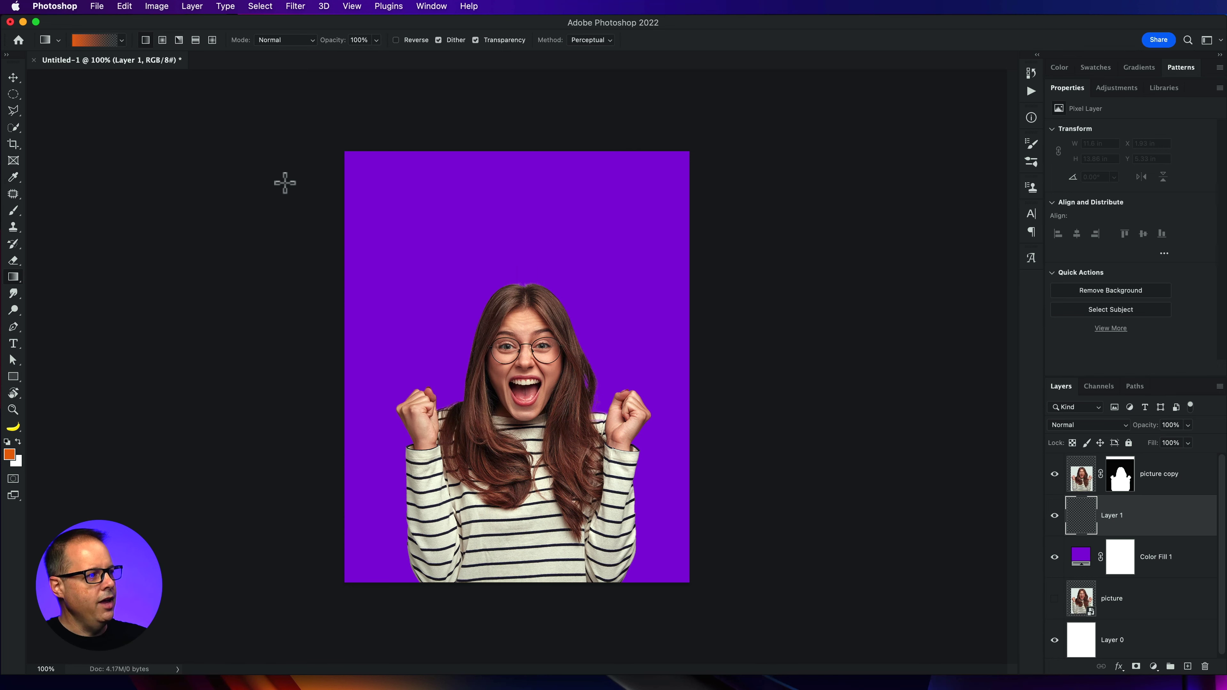
{"action": "mouse_move", "coordinate": [299, 171]}
{"action": "left_mouse_down"}
{"action": "mouse_move", "coordinate": [381, 239]}
{"action": "mouse_move", "coordinate": [711, 443]}
{"action": "mouse_move", "coordinate": [703, 438]}
{"action": "left_mouse_up"}
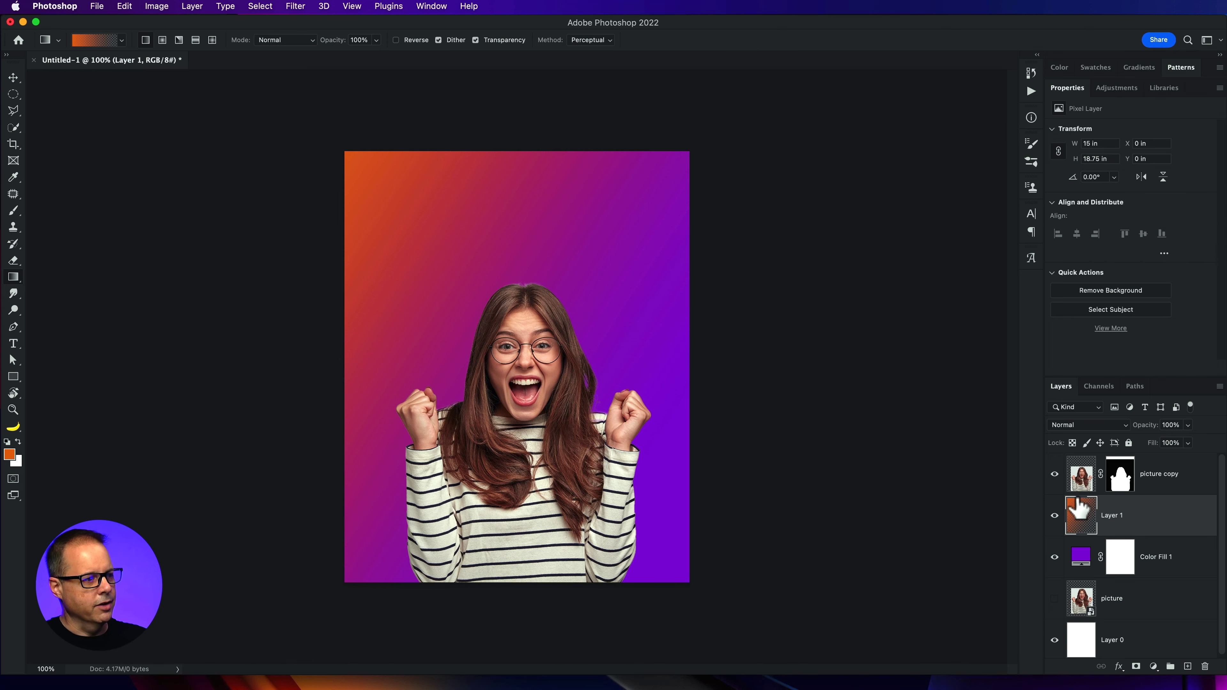
Add the text "SOCIAL" in Avenir Next Medium at 100 pt near the page's upper-left corner
{"action": "left_click", "coordinate": [14, 344]}
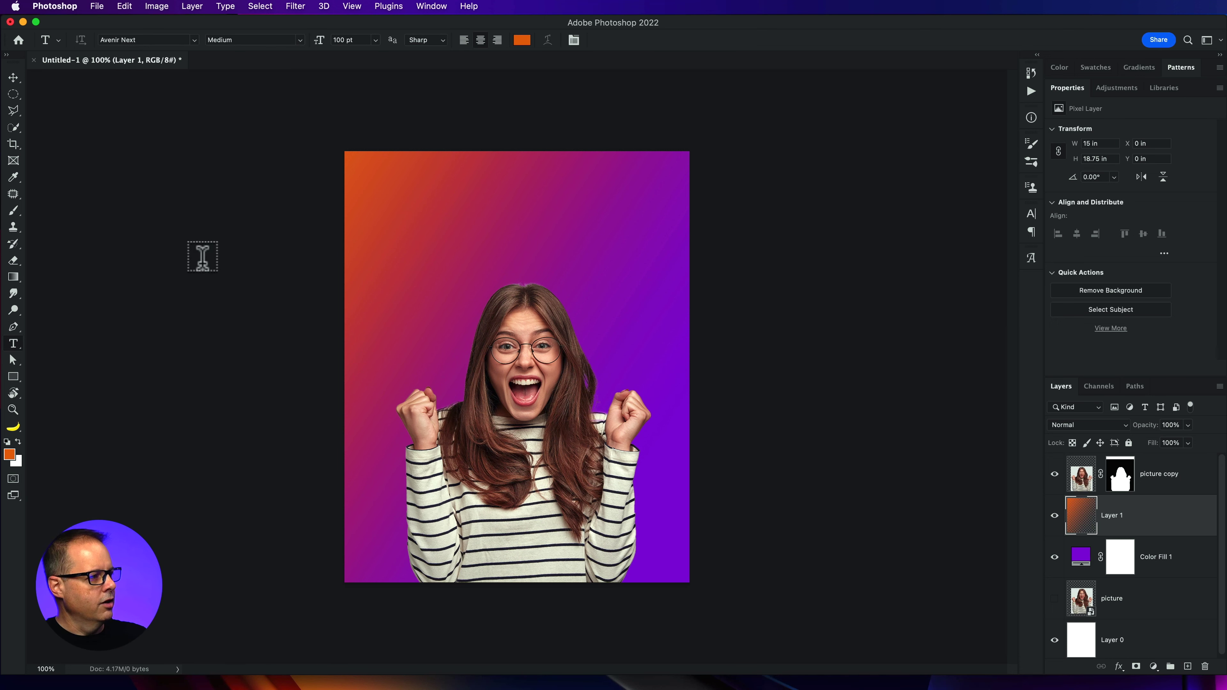
{"action": "left_click", "coordinate": [381, 215]}
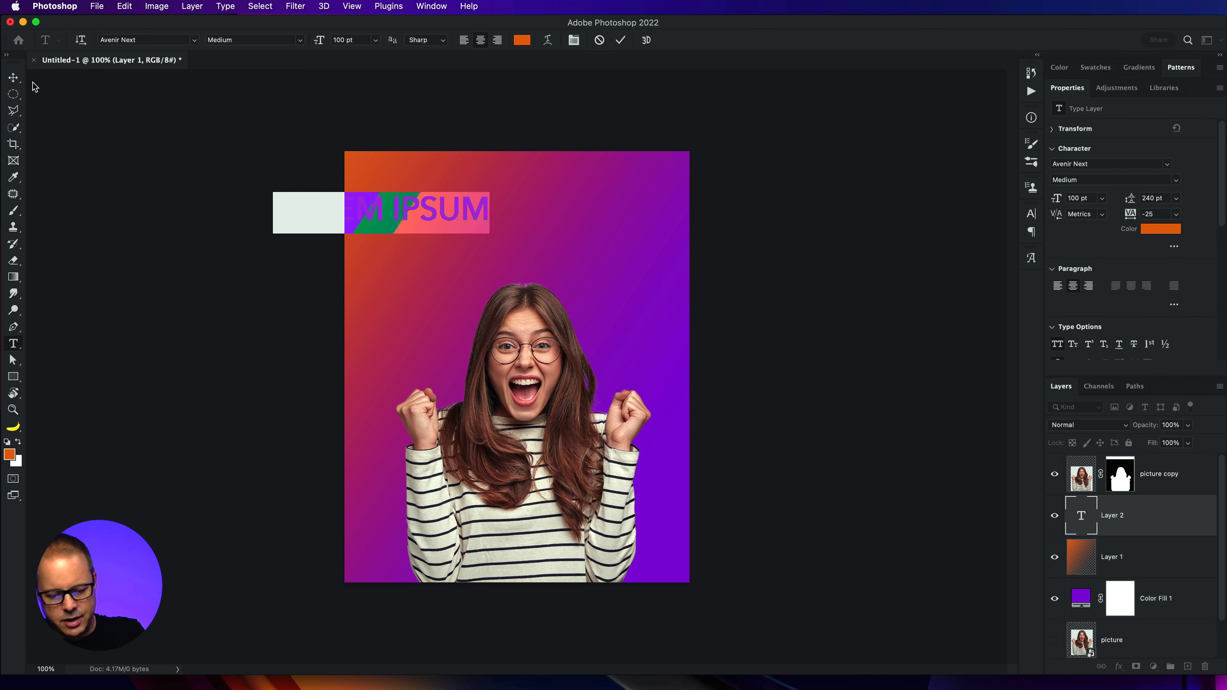
{"action": "type", "text": "SOCIAL"}
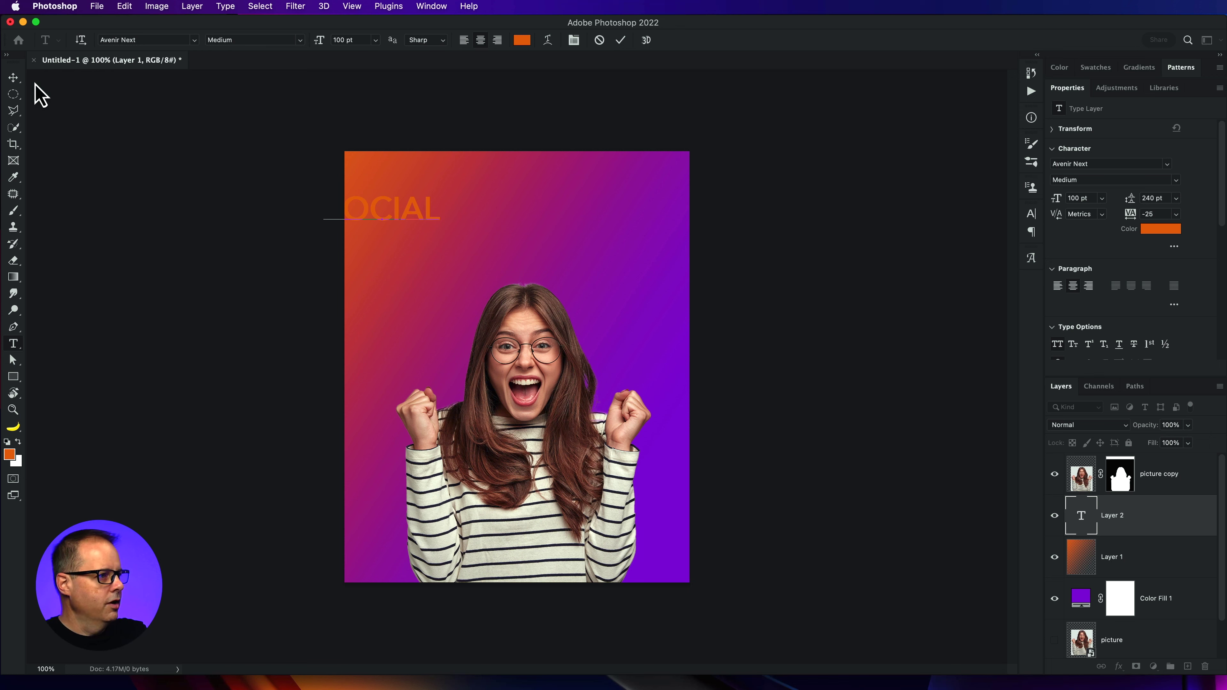
{"action": "key", "text": "Escape"}
Scale the SOCIAL text to about 235% and place it centred above the woman's head, near the page's upper edge
{"action": "key", "text": "v"}
{"action": "left_click_drag", "start_coordinate": [438, 213], "coordinate": [559, 238]}
{"action": "key", "text": "super+t"}
{"action": "mouse_move", "coordinate": [602, 197]}
{"action": "left_mouse_down"}
{"action": "mouse_move", "coordinate": [656, 177]}
{"action": "mouse_move", "coordinate": [616, 199]}
{"action": "left_mouse_up"}
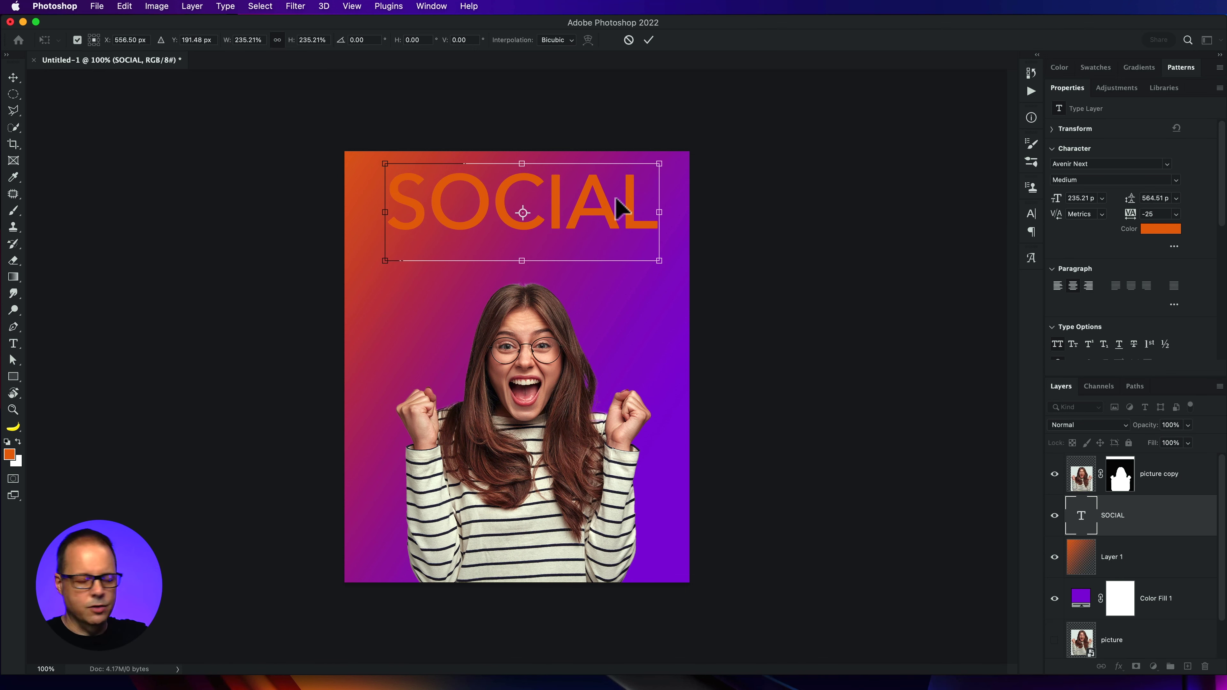
{"action": "key", "text": "Return"}
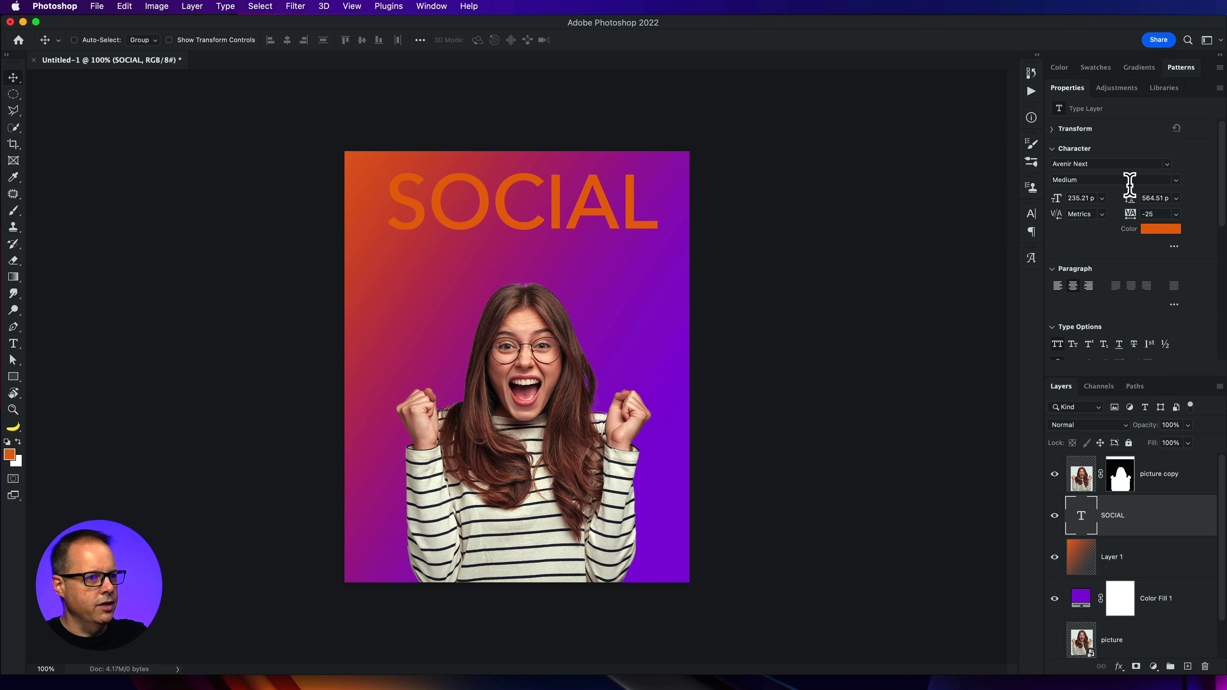
Preview other fonts for the SOCIAL title and set its text colour to white (ffffff)
{"action": "left_click", "coordinate": [1170, 165]}
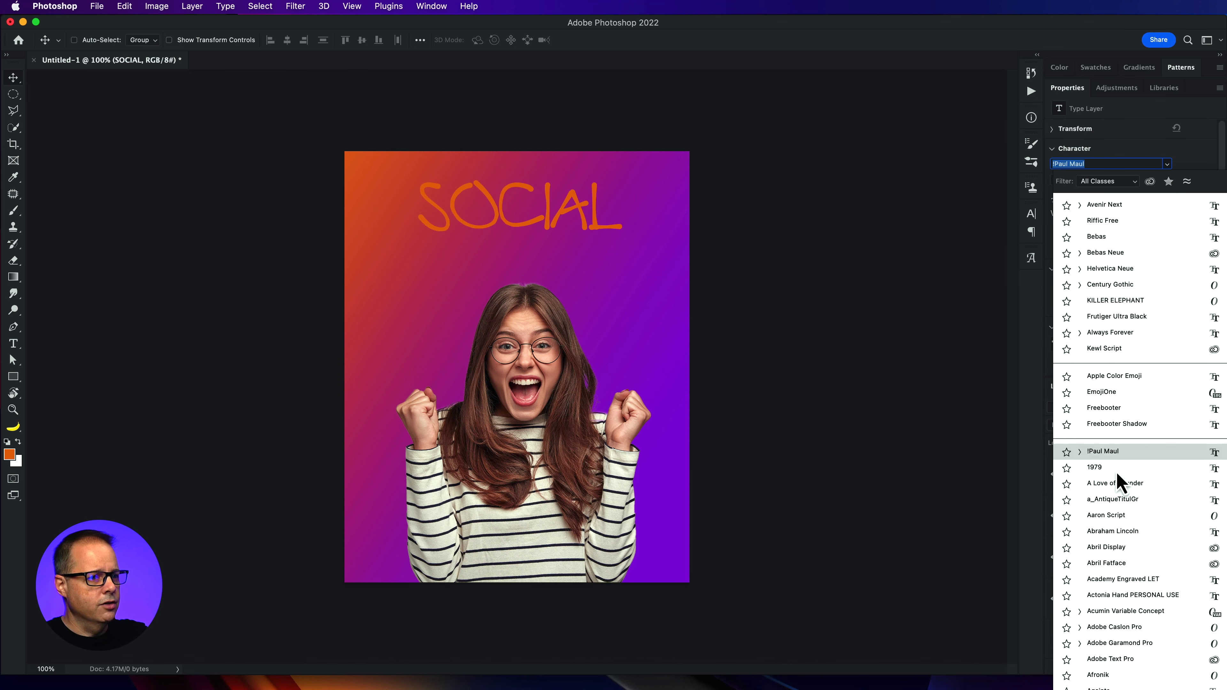
{"action": "left_click", "coordinate": [1135, 159]}
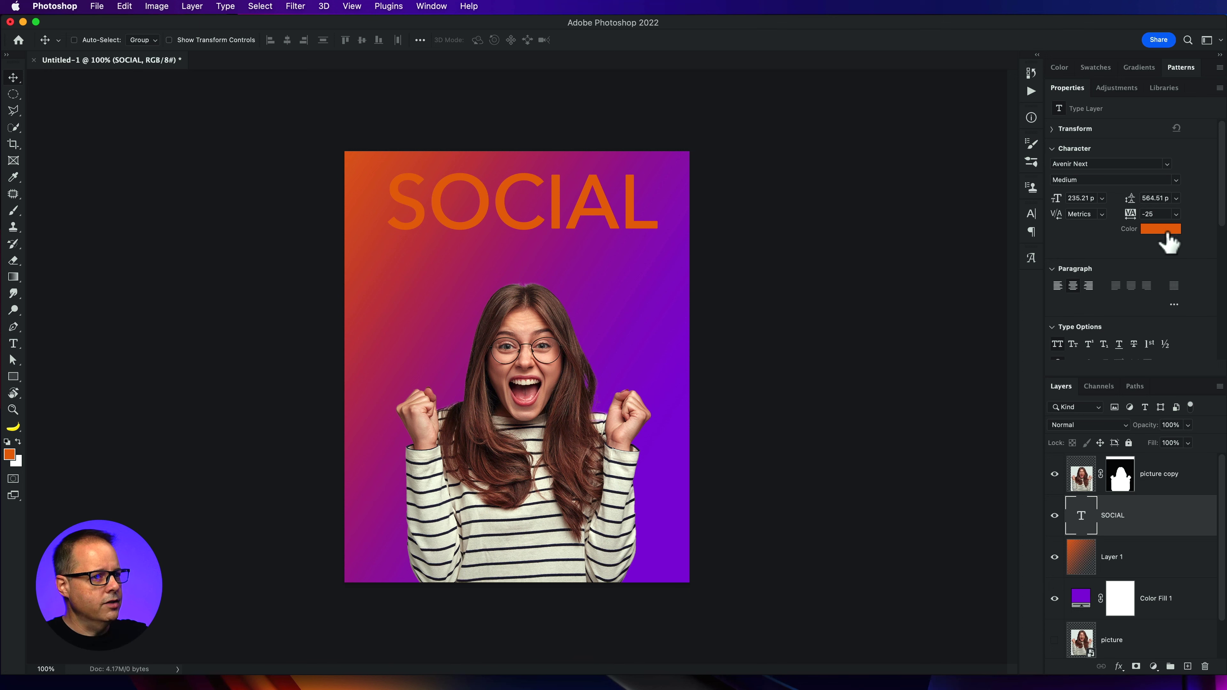
{"action": "left_click", "coordinate": [1162, 229]}
{"action": "mouse_move", "coordinate": [726, 297]}
{"action": "left_mouse_down"}
{"action": "mouse_move", "coordinate": [690, 359]}
{"action": "mouse_move", "coordinate": [731, 356]}
{"action": "mouse_move", "coordinate": [762, 275]}
{"action": "mouse_move", "coordinate": [775, 287]}
{"action": "left_mouse_up"}
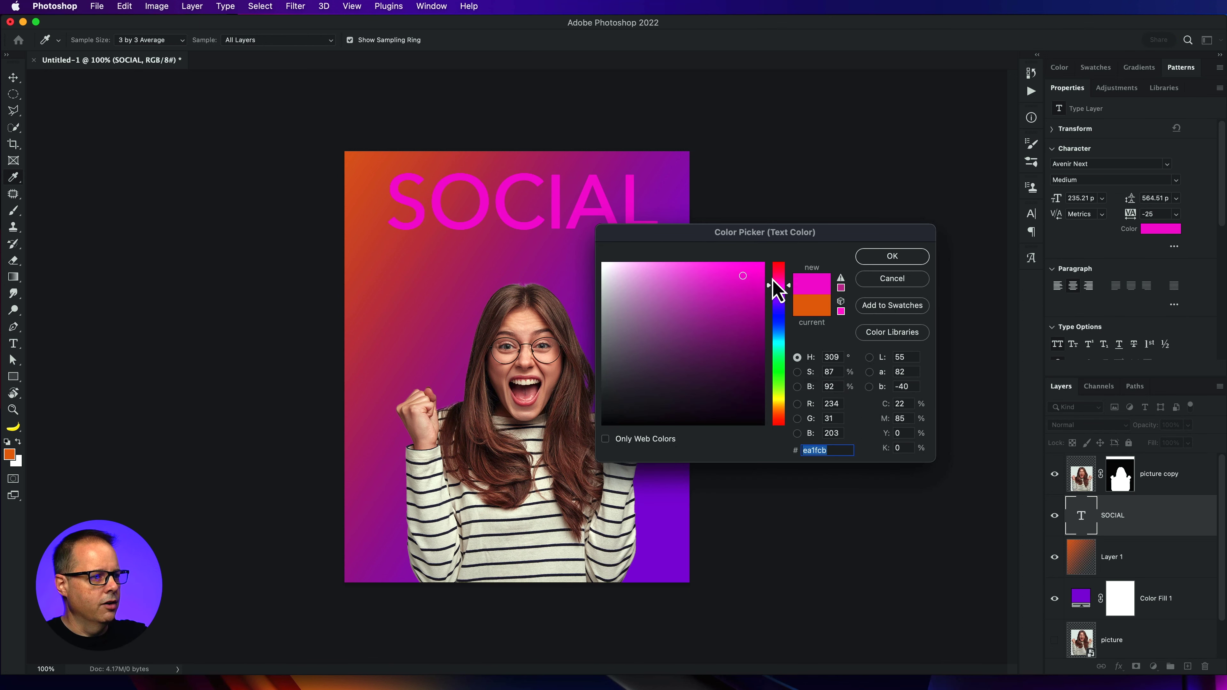
{"action": "left_click_drag", "start_coordinate": [686, 304], "coordinate": [607, 267]}
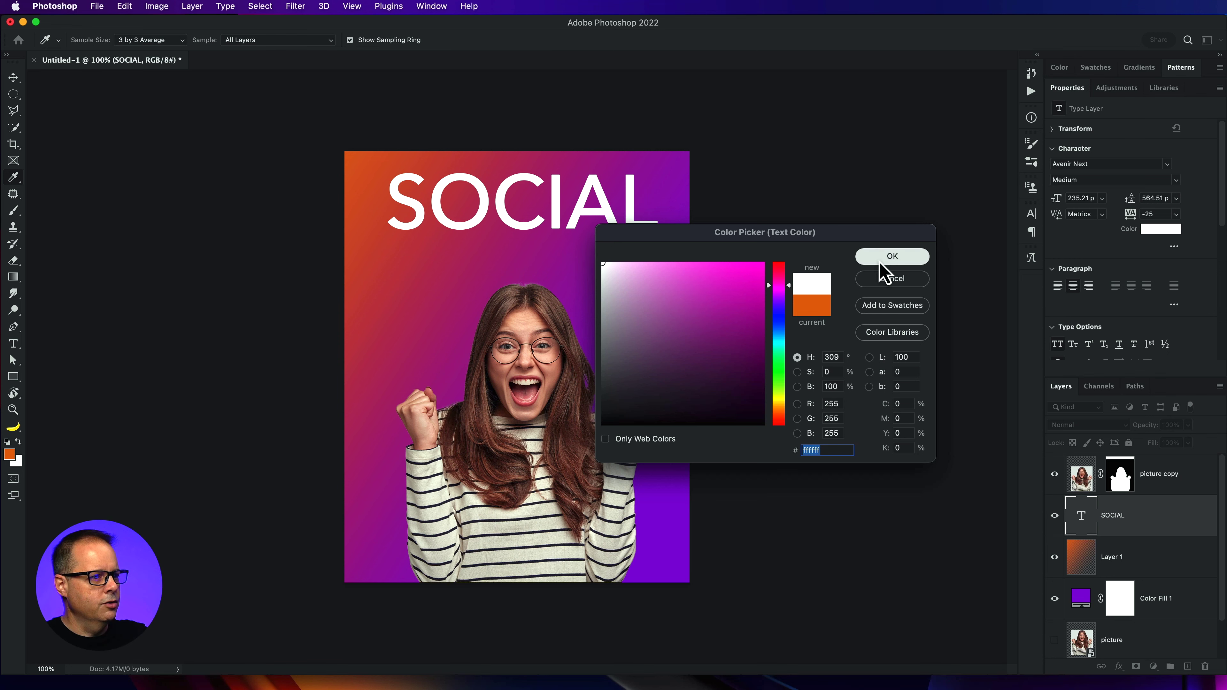
{"action": "left_click", "coordinate": [886, 257]}
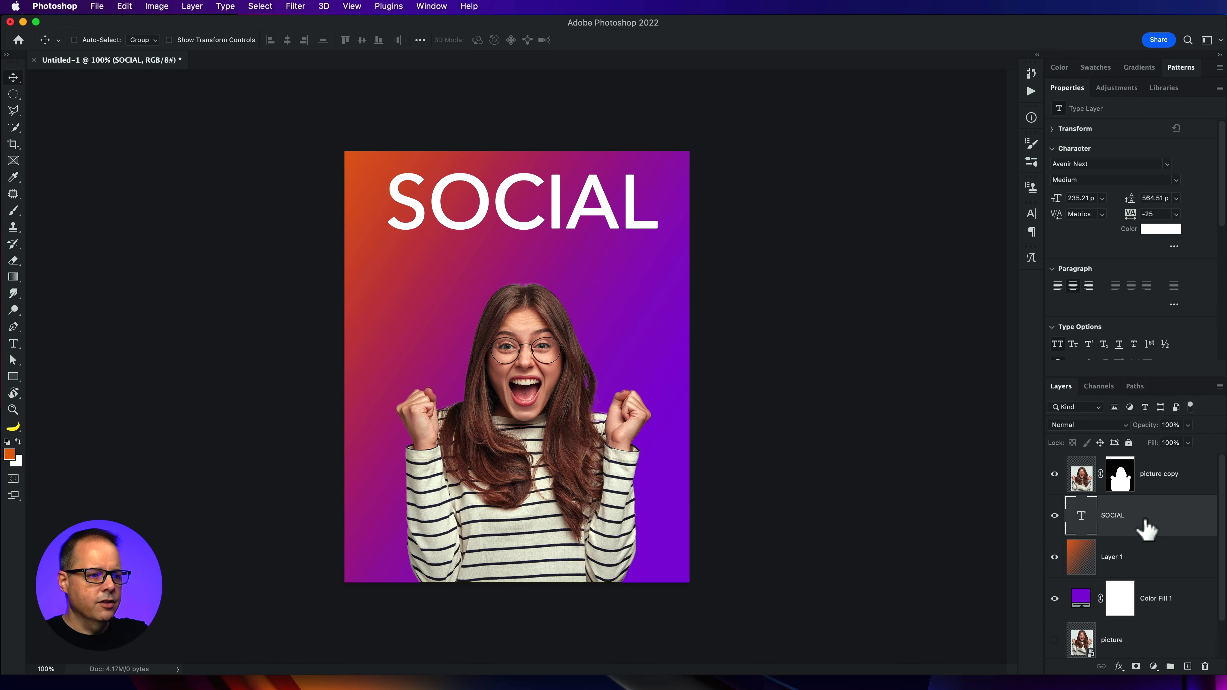
Duplicate the SOCIAL text layer, move the copy directly below the original, and change its wording to "MEDIA"
{"action": "key", "text": "super+j"}
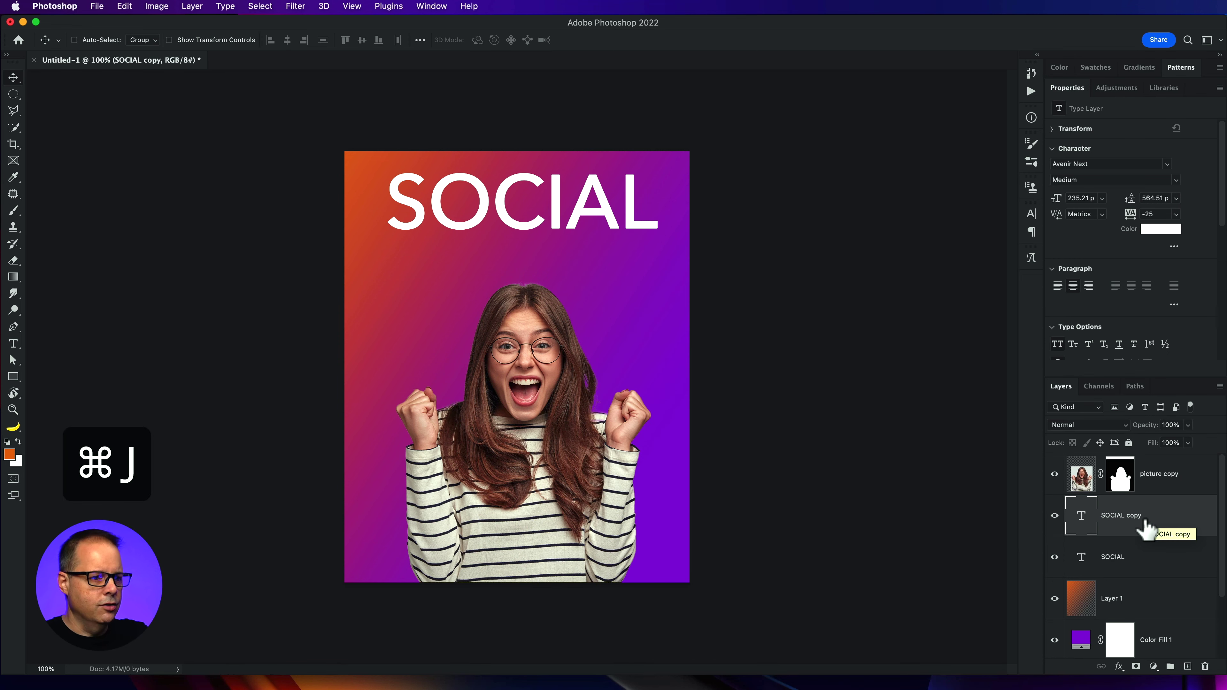
{"action": "left_click_drag", "start_coordinate": [645, 276], "coordinate": [649, 332]}
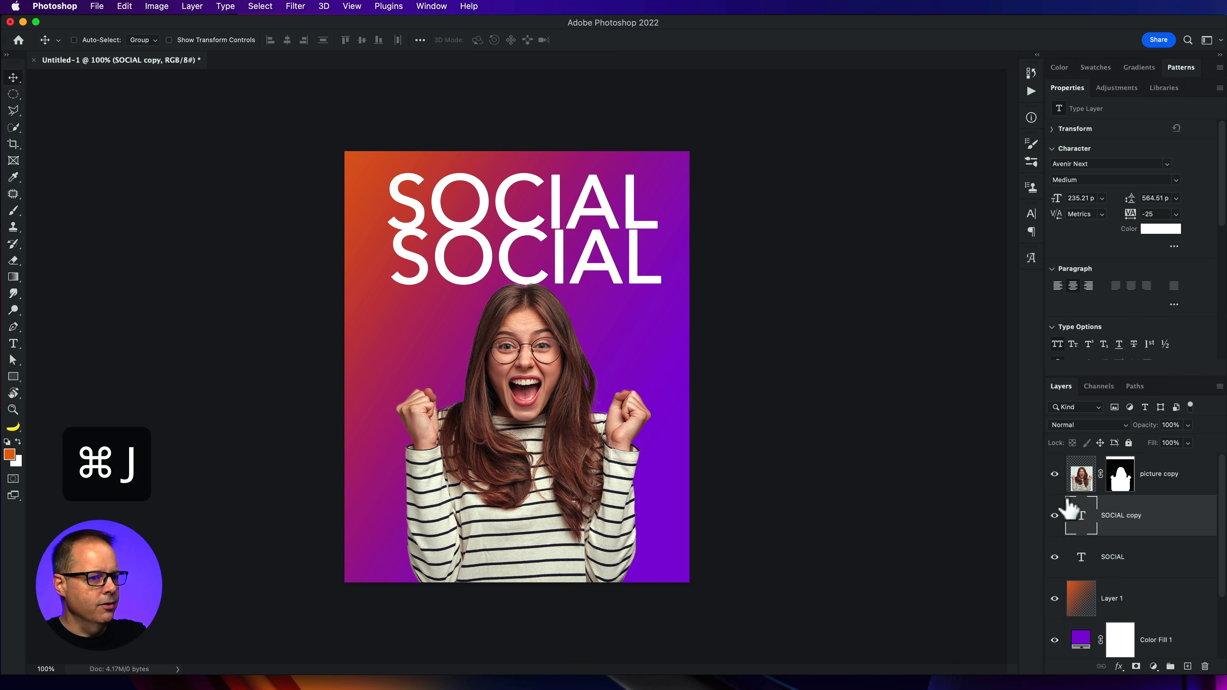
{"action": "double_click", "coordinate": [1081, 515]}
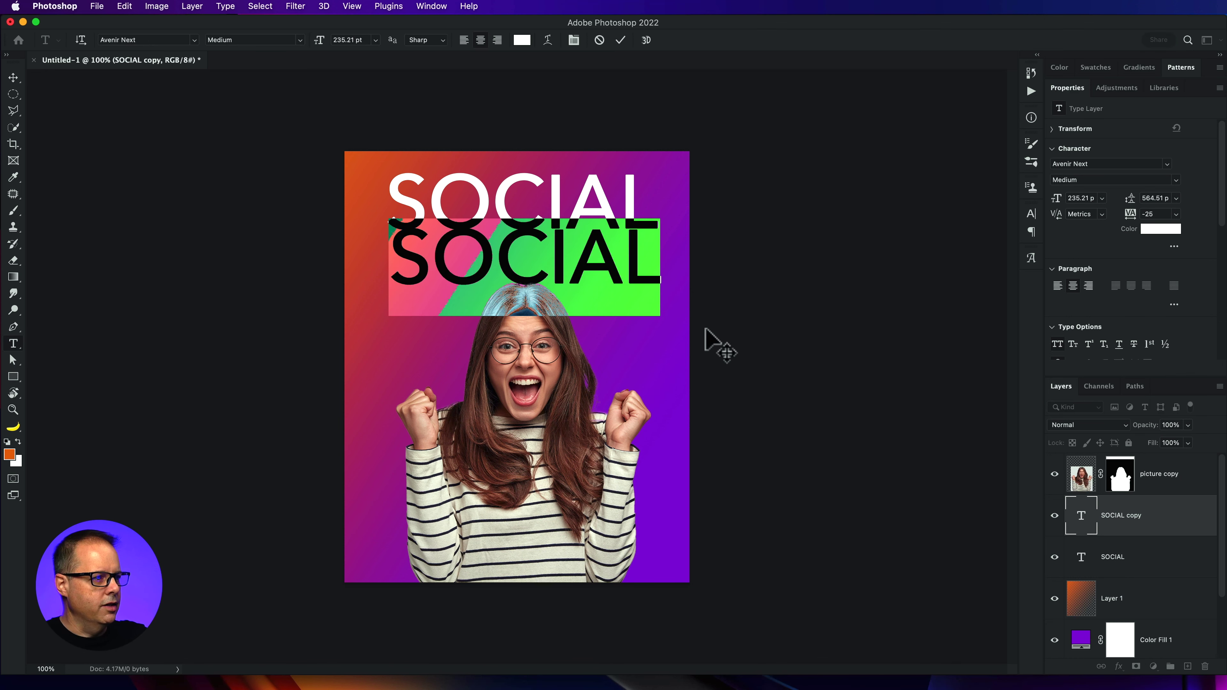
{"action": "type", "text": "MEDIA"}
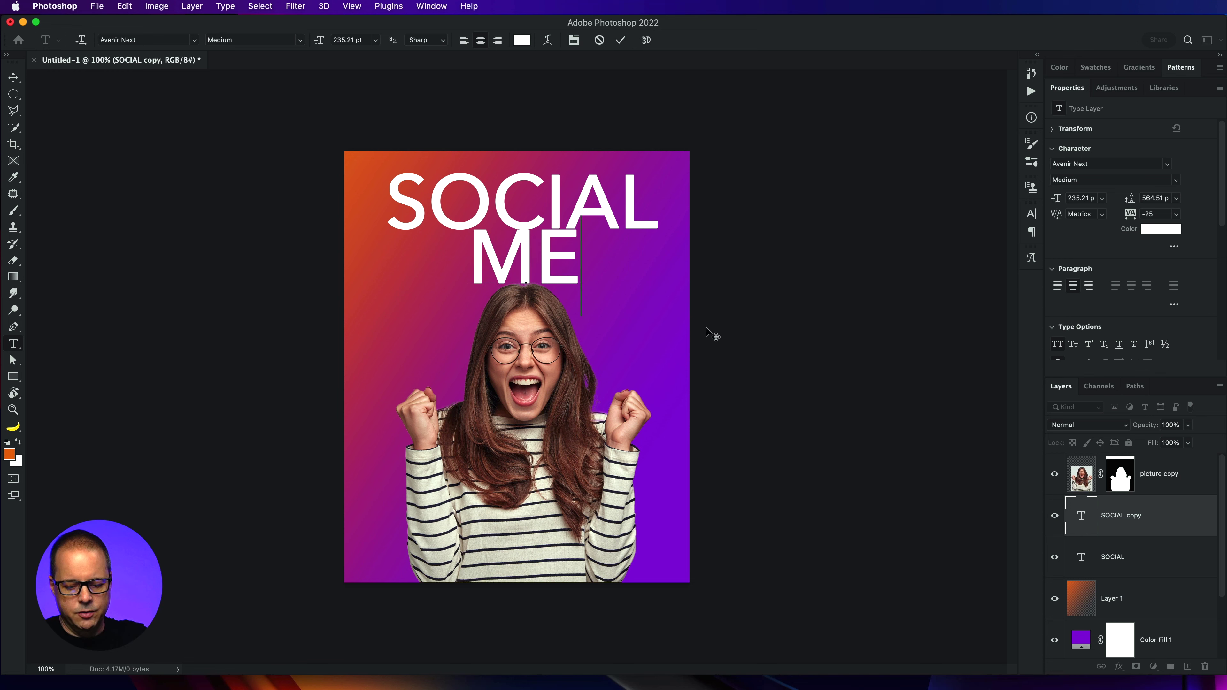
{"action": "left_click", "coordinate": [13, 78]}
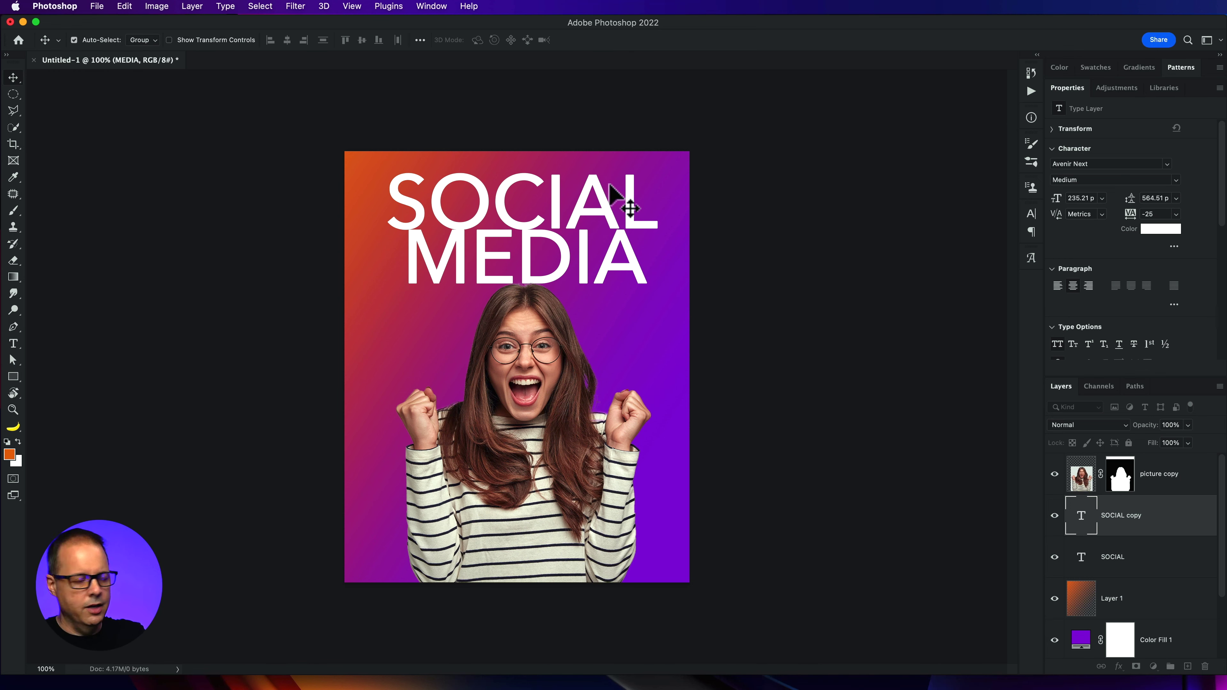
Scale the MEDIA text down to about 53% and centre it just beneath SOCIAL
{"action": "key", "text": "super+t"}
{"action": "left_click_drag", "start_coordinate": [652, 223], "coordinate": [543, 256]}
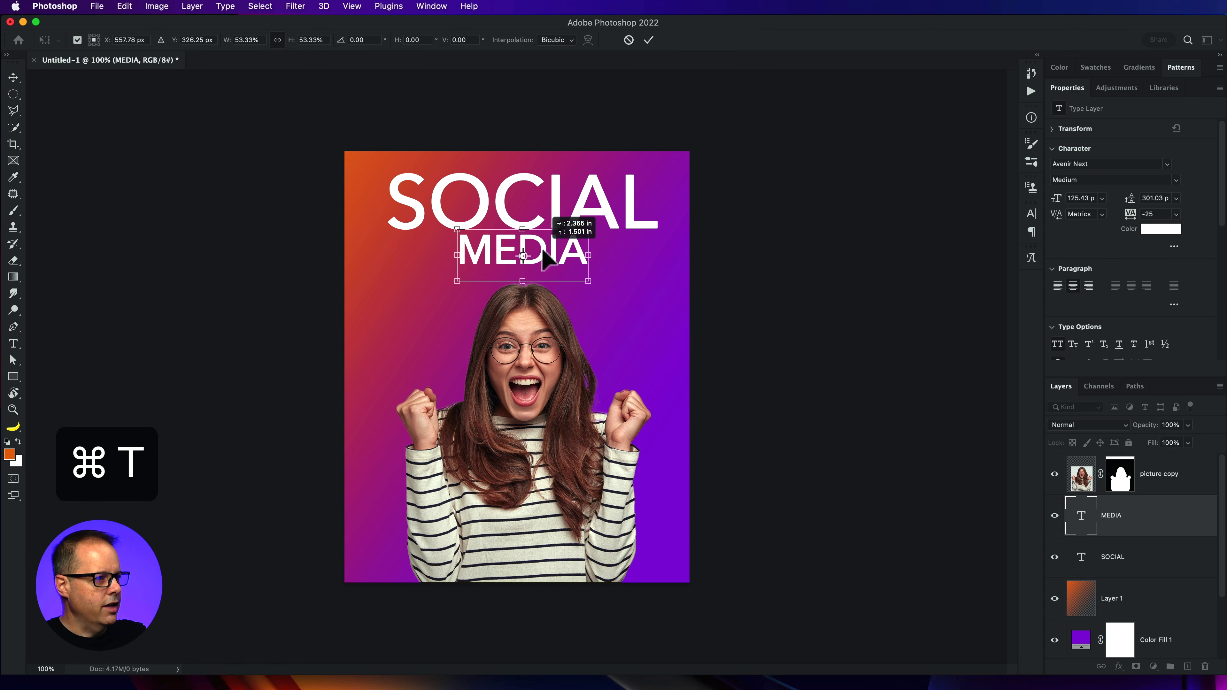
{"action": "key", "text": "Return"}
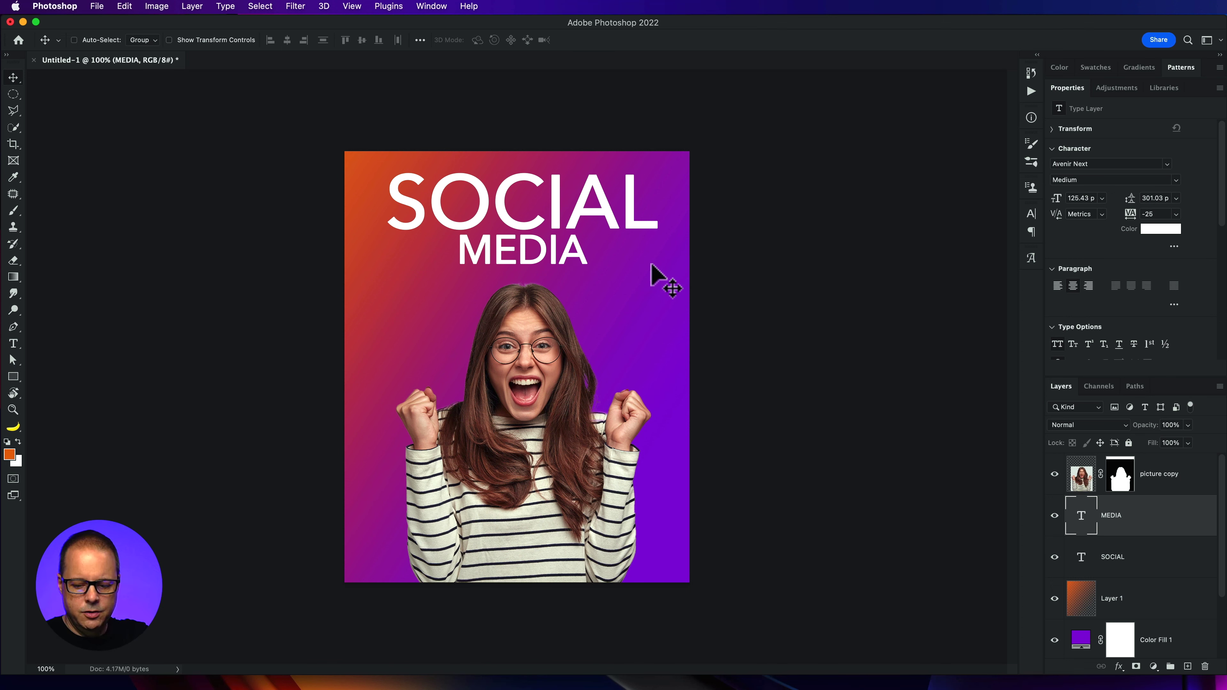
Duplicate the MEDIA text, stack the copy above the woman's cut-out layer, and move it down below her chin
{"action": "key", "text": "super+j"}
{"action": "left_click_drag", "start_coordinate": [534, 250], "coordinate": [533, 321]}
{"action": "left_click_drag", "start_coordinate": [1170, 517], "coordinate": [1125, 471]}
{"action": "left_click_drag", "start_coordinate": [605, 356], "coordinate": [603, 452]}
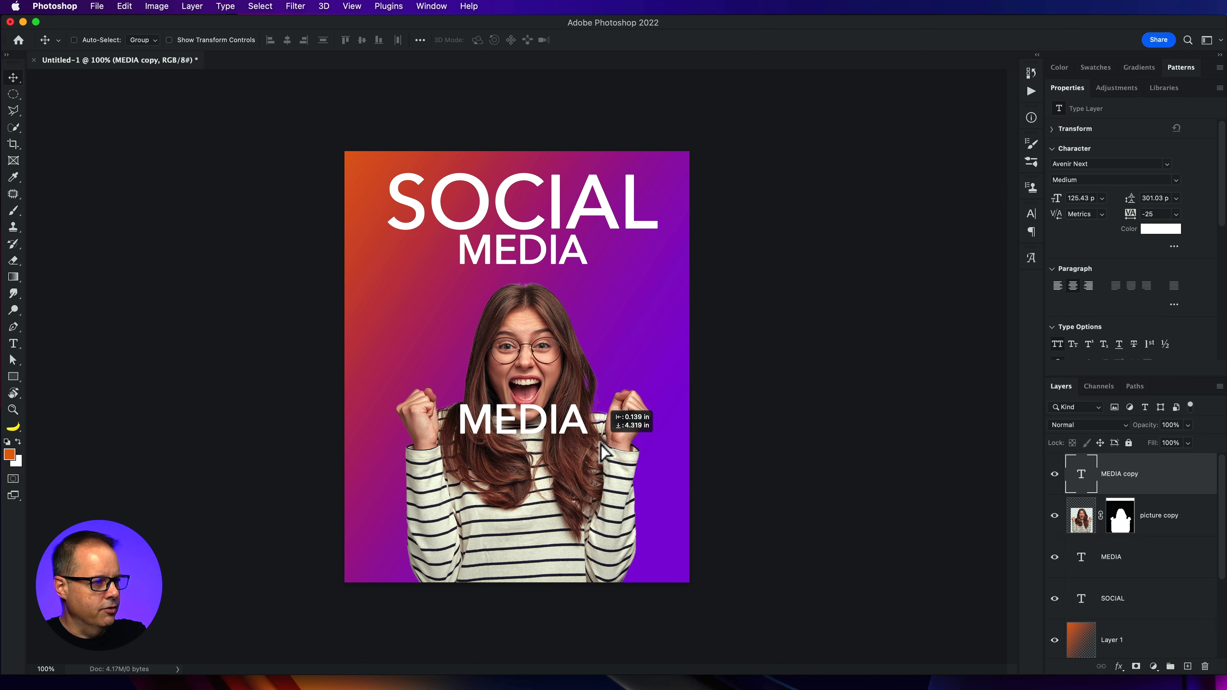
Replace the wording of the copied text in front of the woman with "SUBSCRIBE"
{"action": "double_click", "coordinate": [1082, 478]}
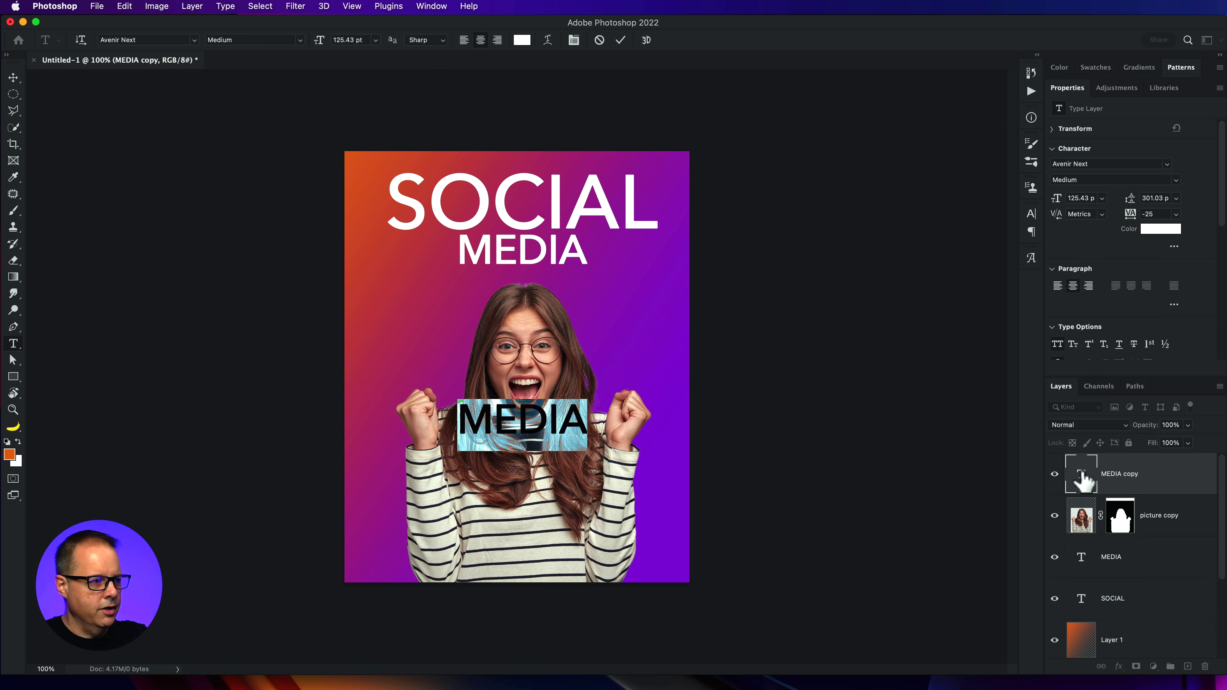
{"action": "type", "text": "SUBSCRIBE"}
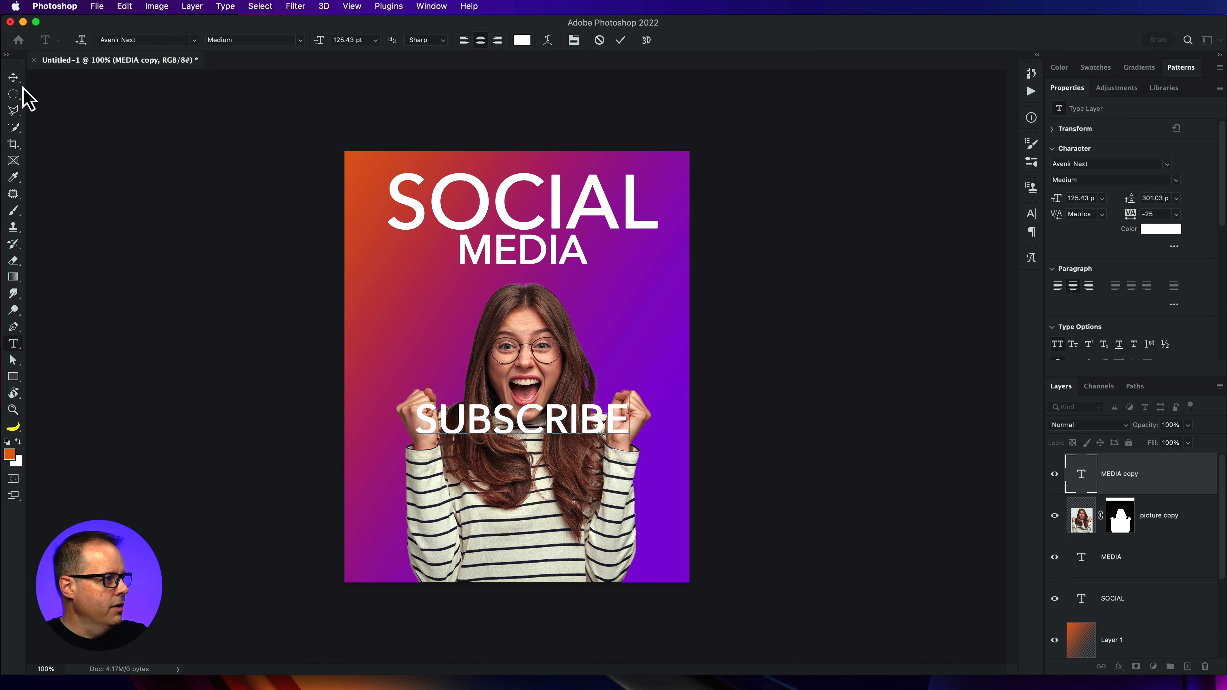
{"action": "left_click", "coordinate": [13, 79]}
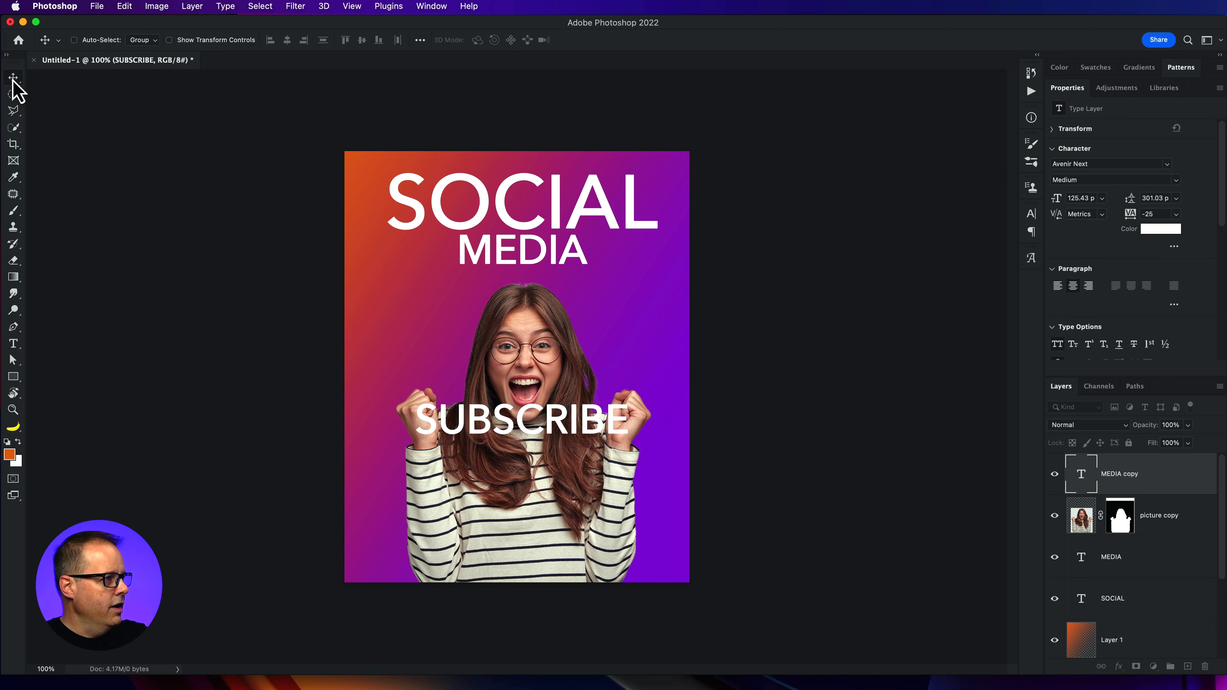
Draw an orange rectangle about 791 by 184 px over the SUBSCRIBE text and round its corners fully into a pill shape
{"action": "left_click", "coordinate": [13, 378]}
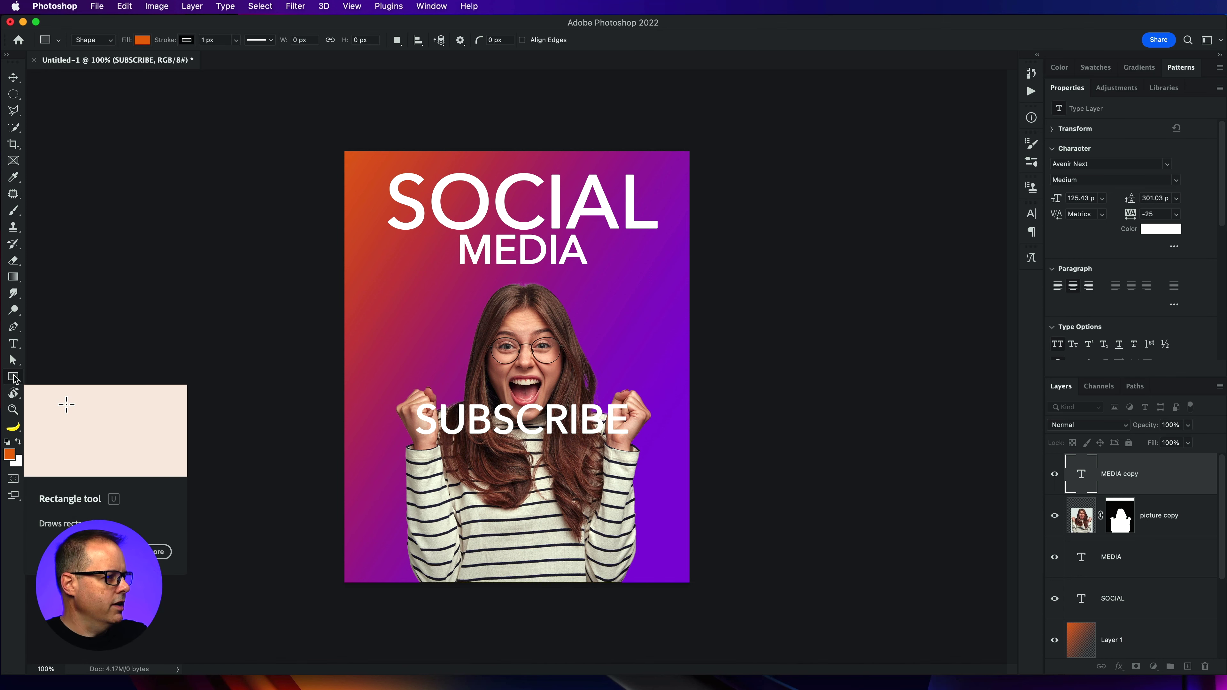
{"action": "left_click_drag", "start_coordinate": [395, 392], "coordinate": [647, 450]}
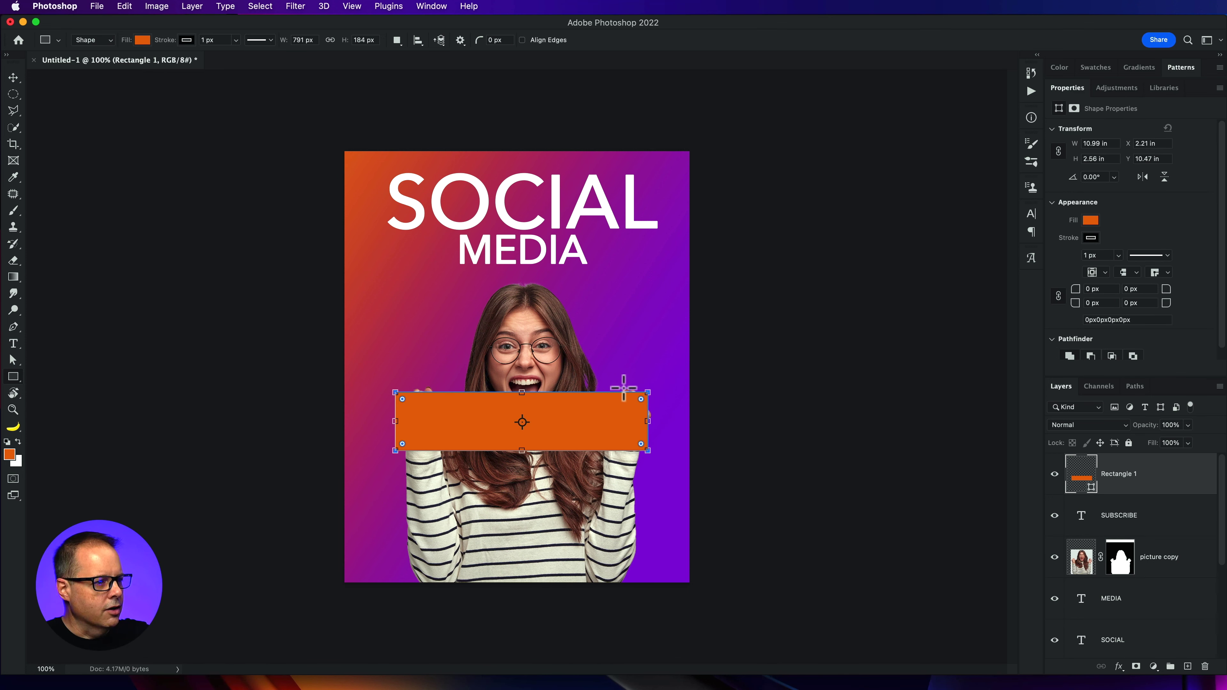
{"action": "left_click_drag", "start_coordinate": [648, 393], "coordinate": [646, 385]}
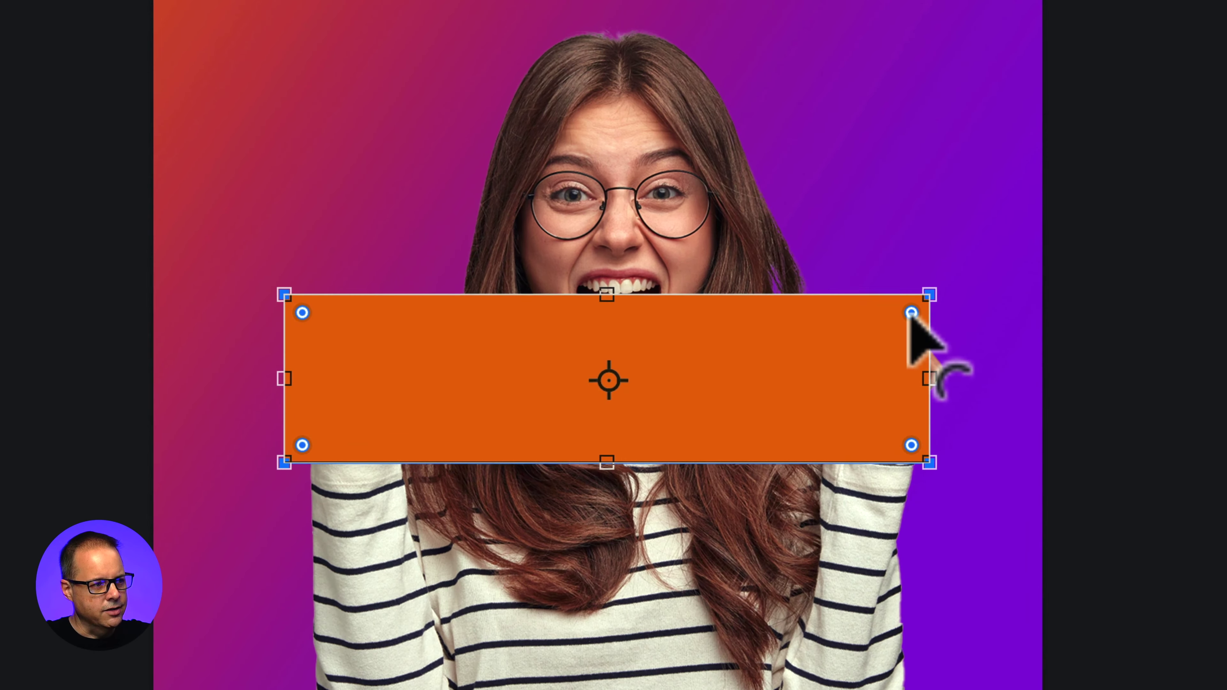
{"action": "left_click_drag", "start_coordinate": [910, 313], "coordinate": [812, 365]}
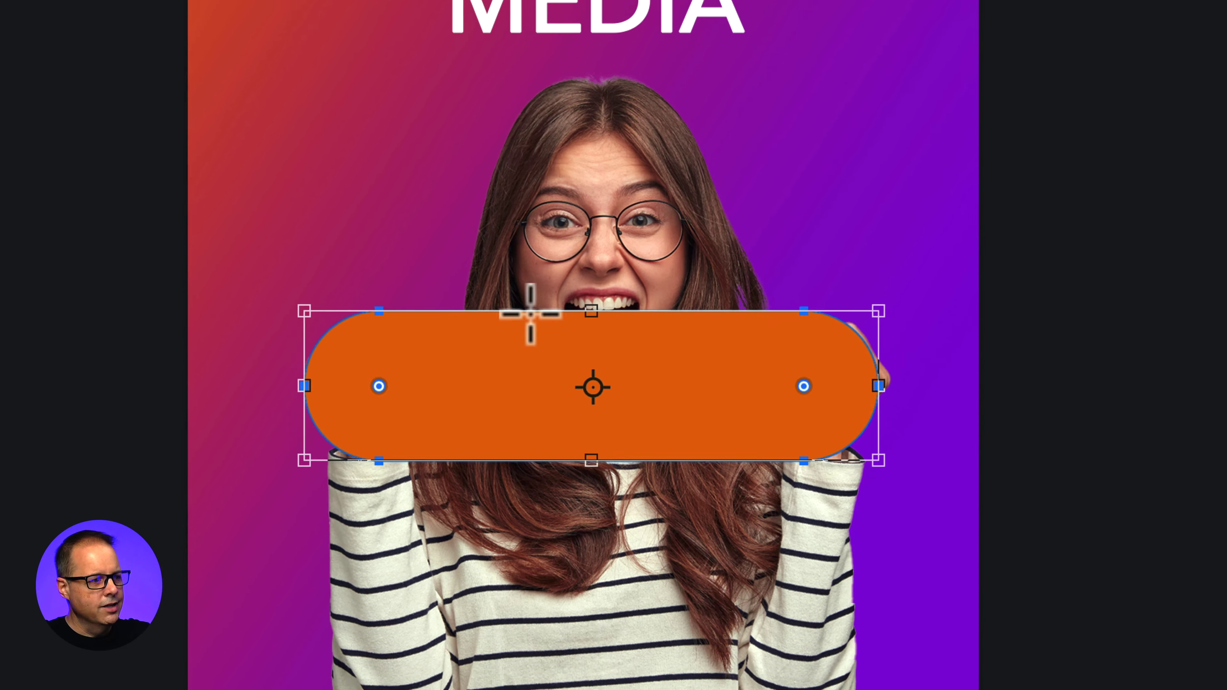